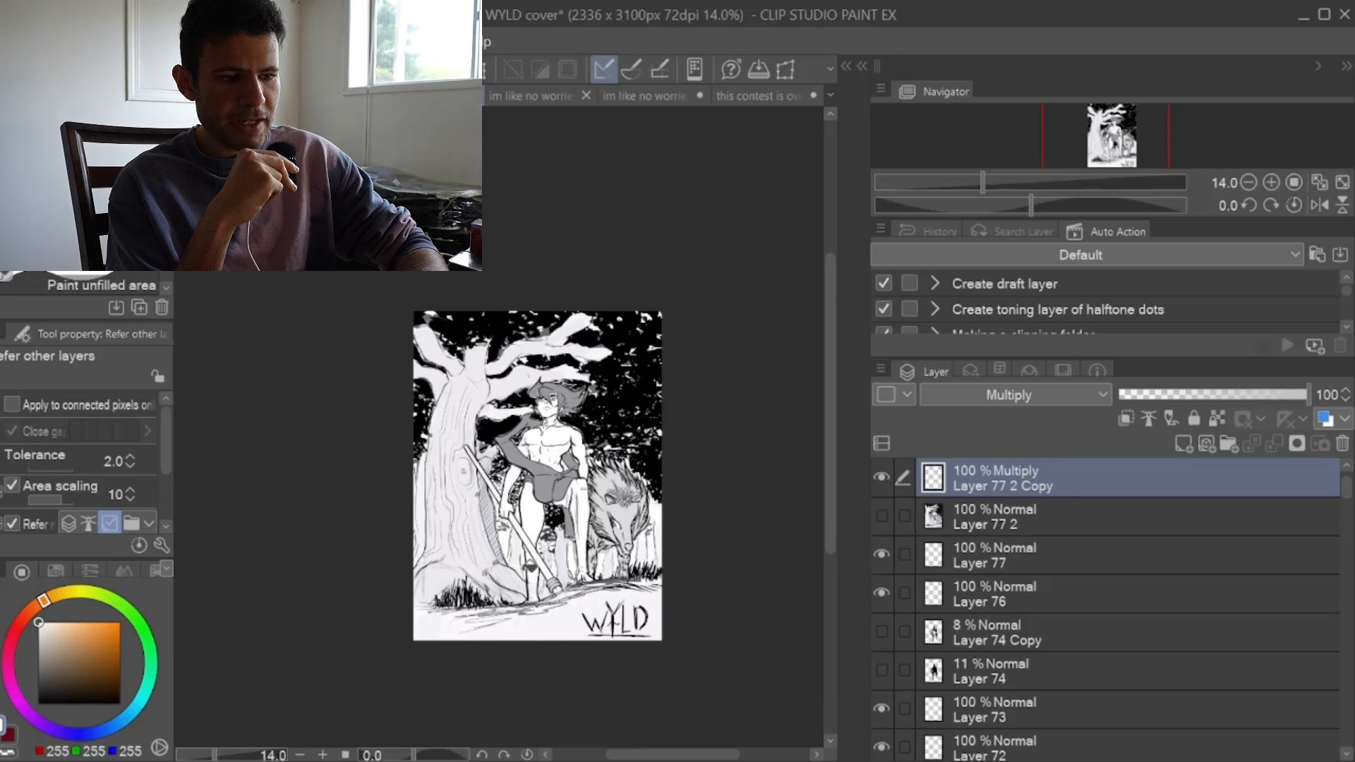
scroll(548, 402, "up", 3)
scroll(530, 567, "up", 1)
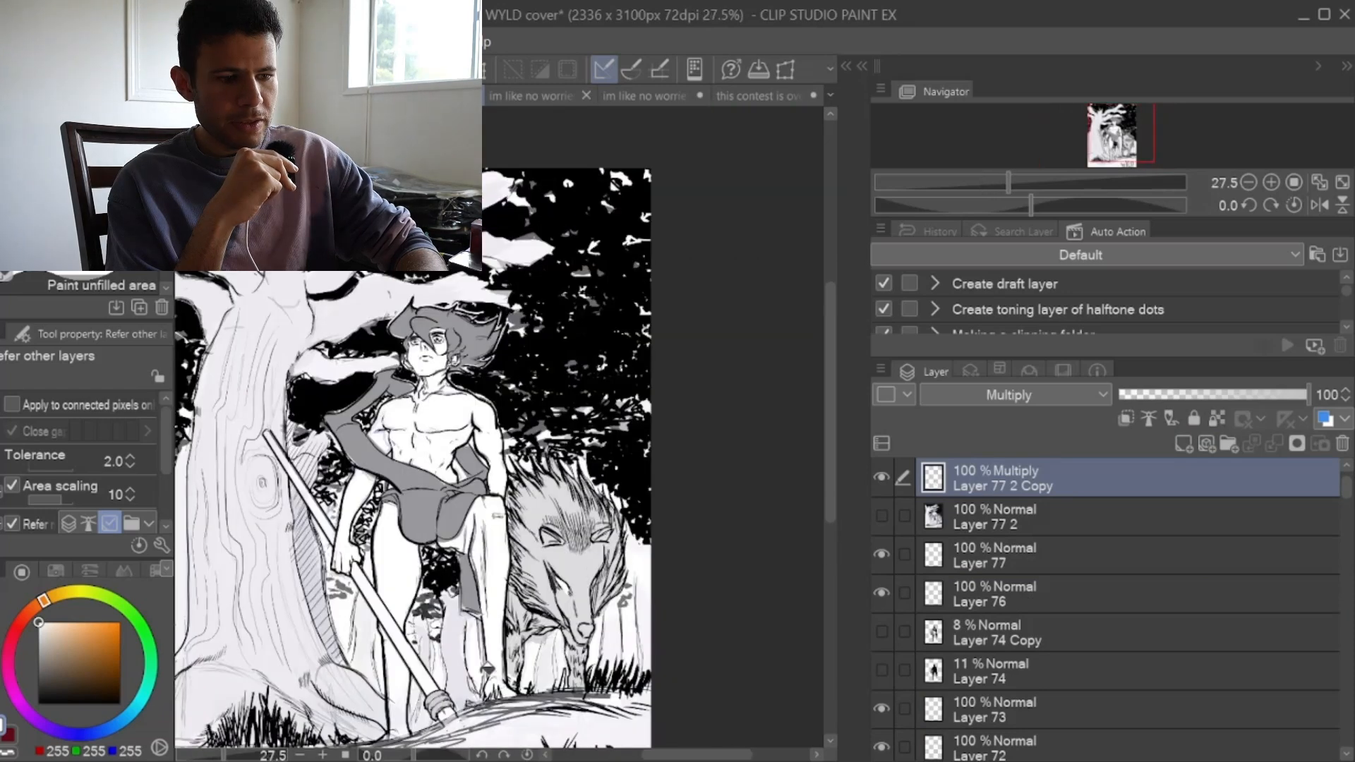
Step: Lower the opacity of Layer 78 on the WYLD cover below 42%
left_click_drag(1127, 143, 1120, 152)
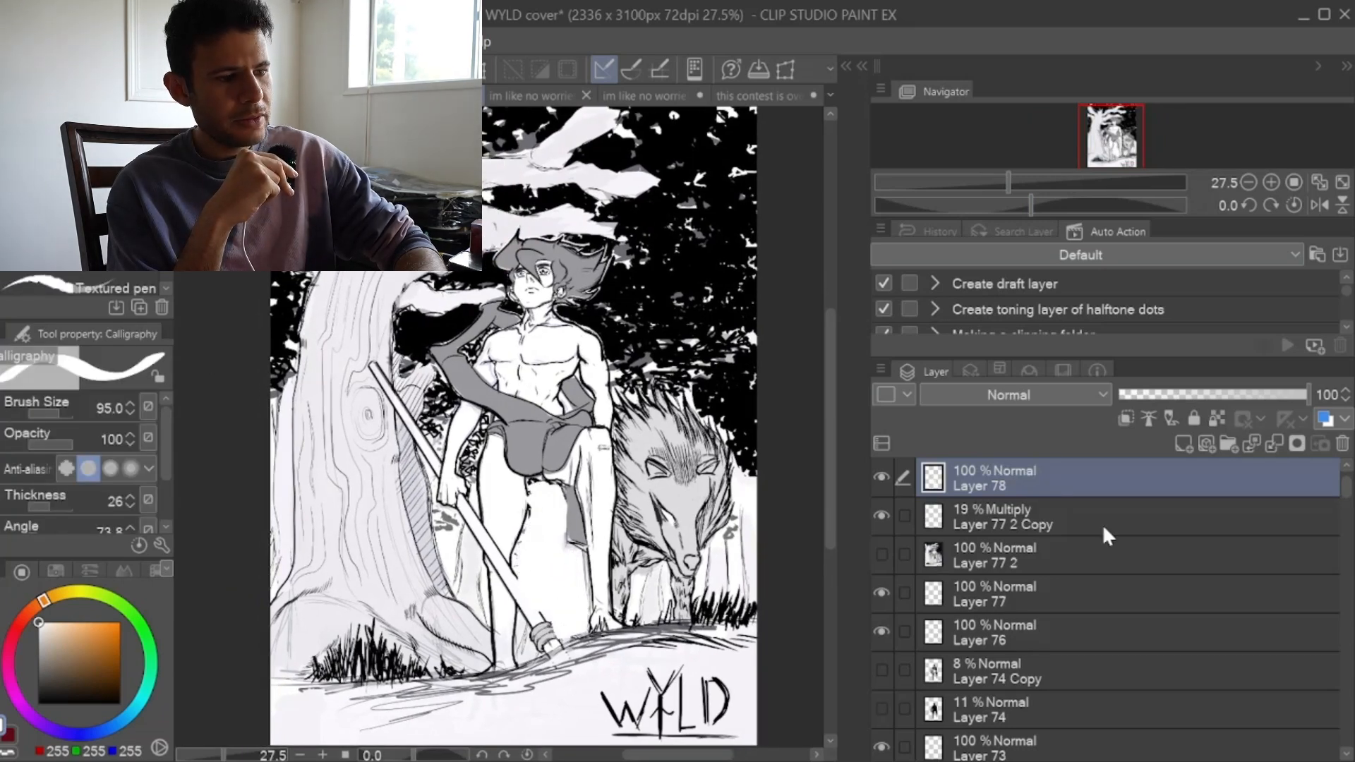
left_click(1197, 397)
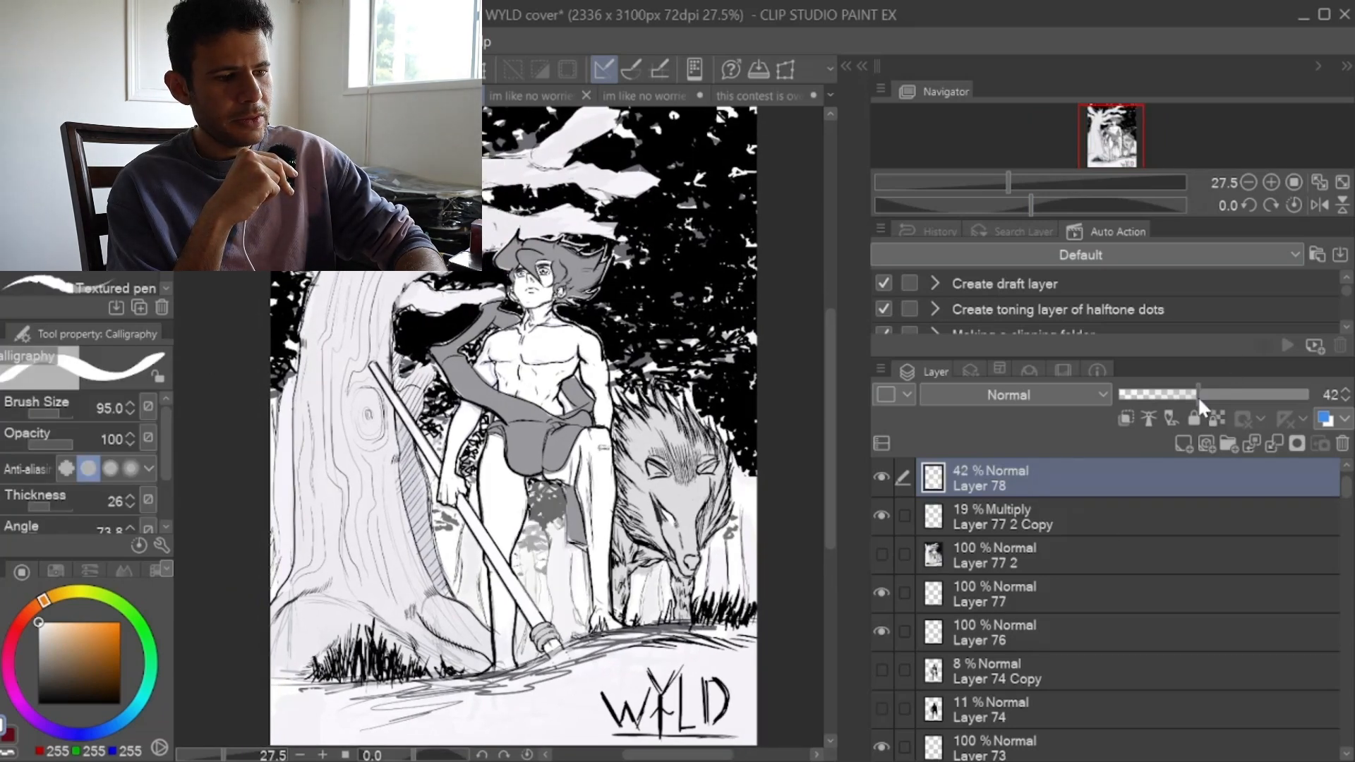
left_click(1186, 395)
left_click_drag(1181, 395, 1170, 395)
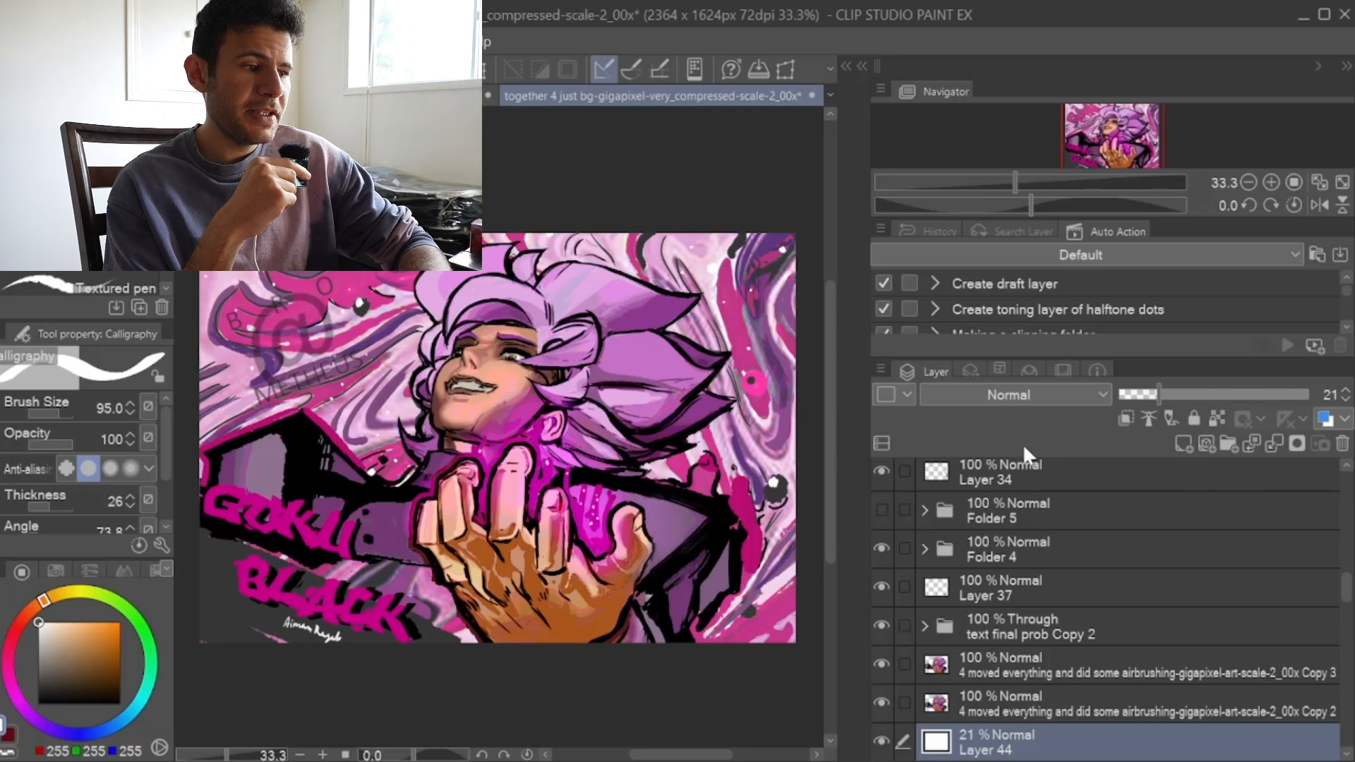
left_click(1027, 395)
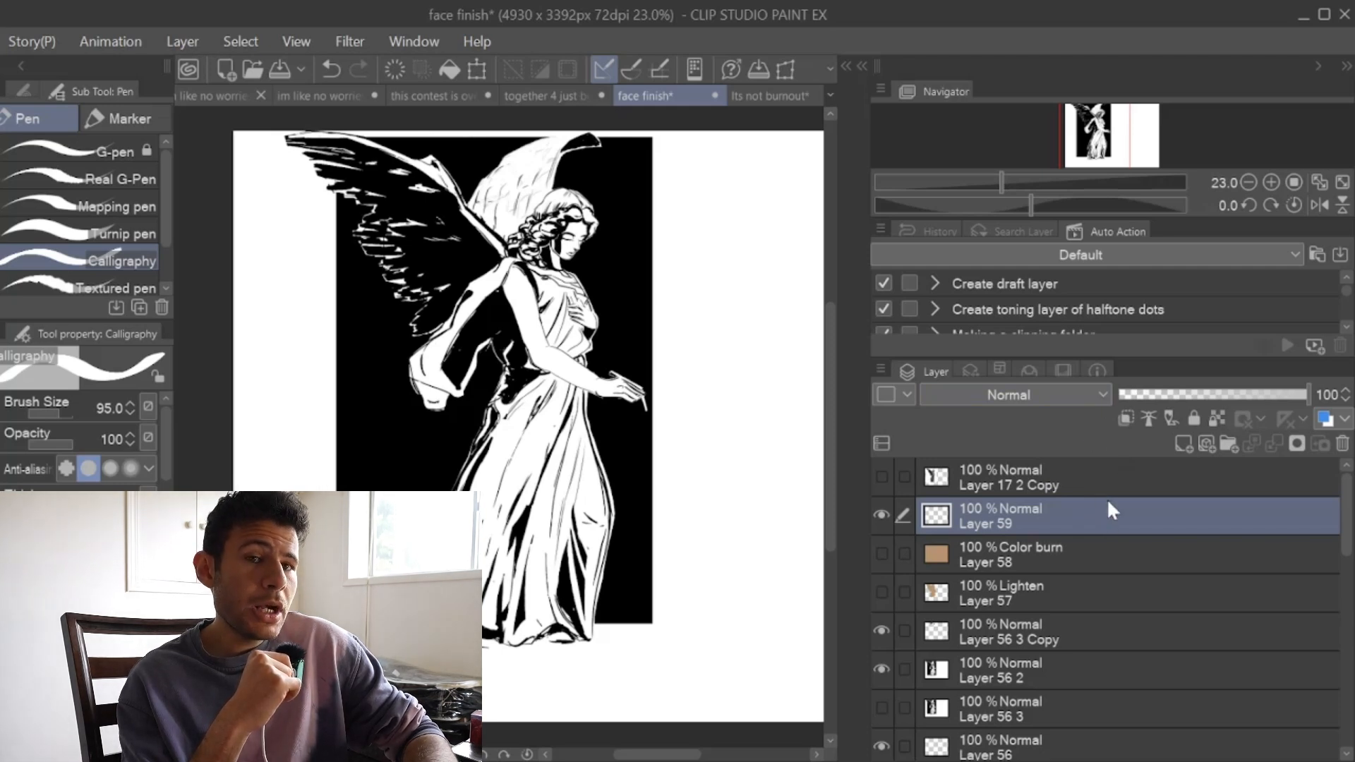
Step: Set Layer 59 to Darken and paint light peach Calligraphy pen strokes over the angel's body, dress and wing
left_click(1073, 394)
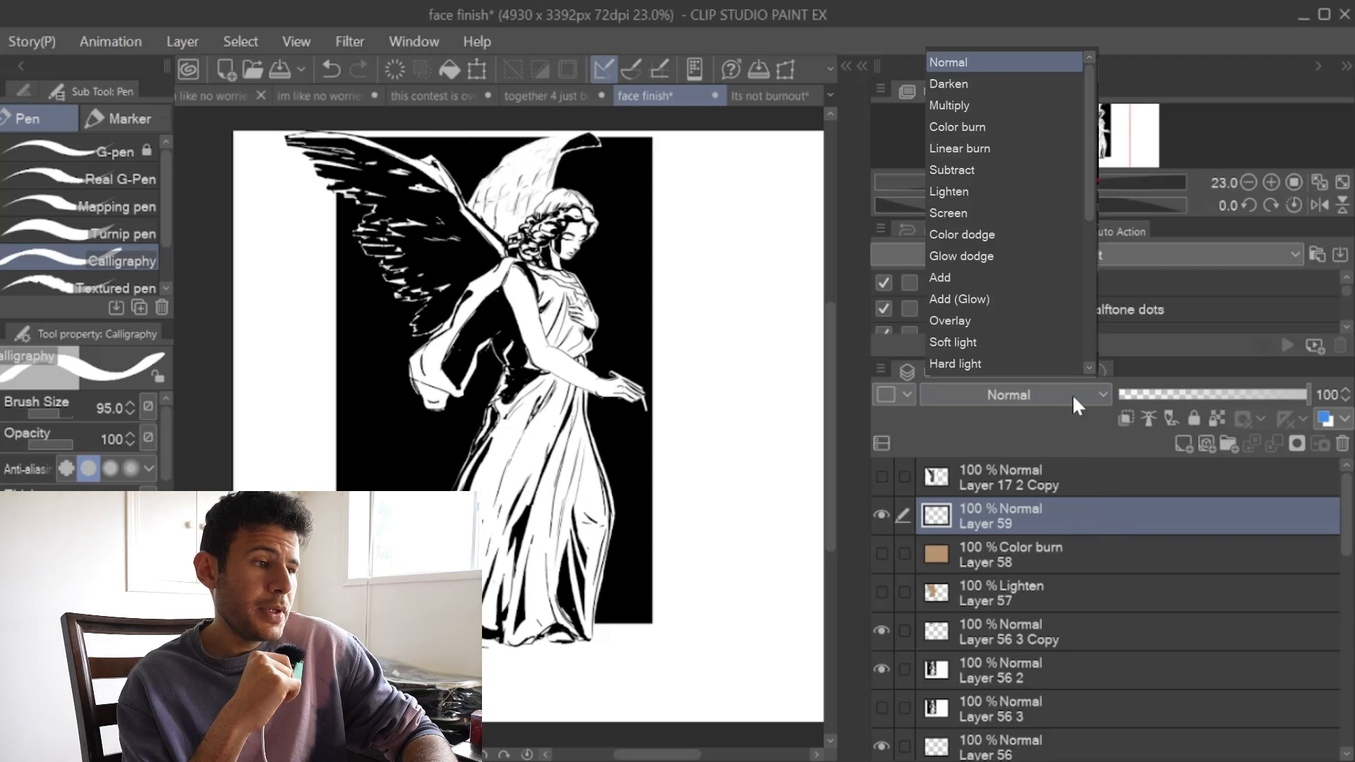
left_click(988, 84)
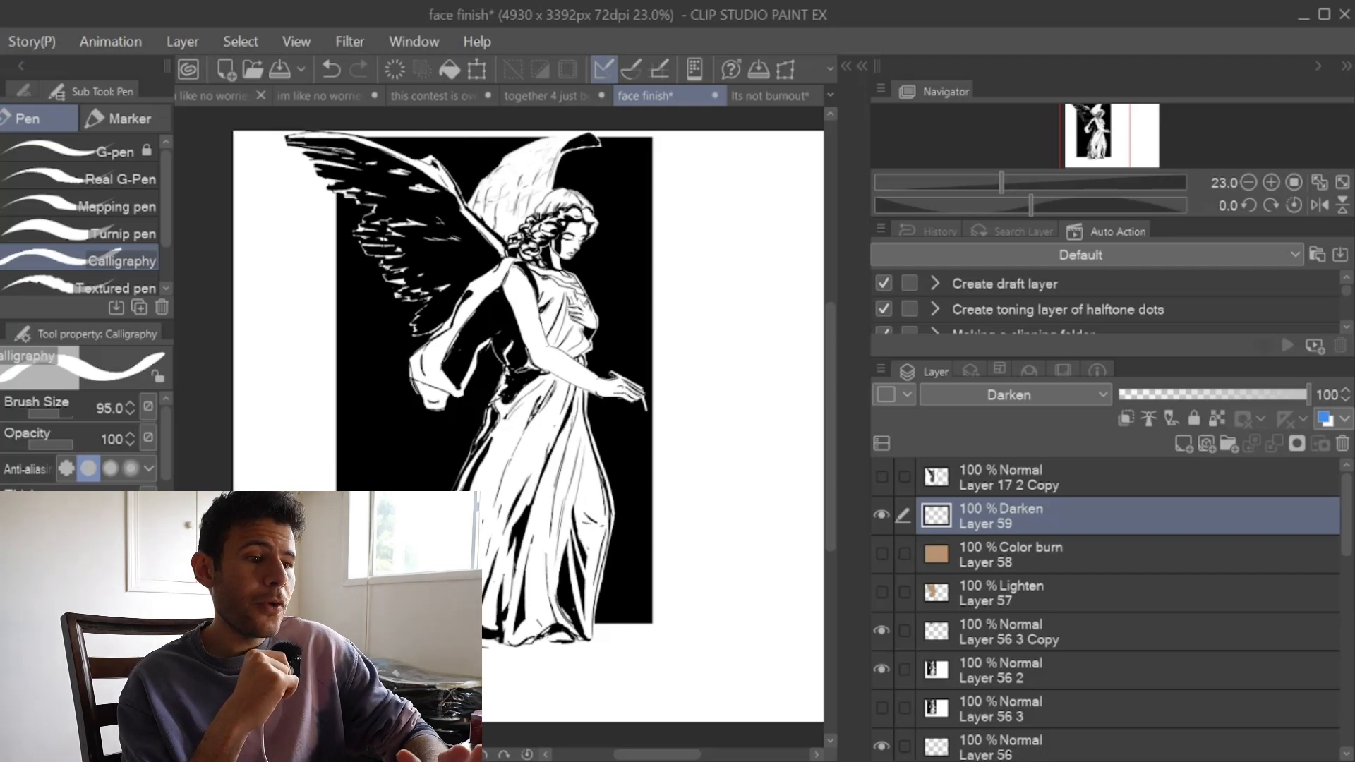
mouse_move(514, 271)
left_mouse_down()
mouse_move(533, 300)
mouse_move(519, 312)
mouse_move(506, 256)
mouse_move(557, 250)
mouse_move(580, 231)
mouse_move(551, 293)
mouse_move(556, 331)
mouse_move(573, 282)
mouse_move(591, 324)
mouse_move(544, 290)
mouse_move(529, 302)
mouse_move(539, 387)
mouse_move(554, 356)
mouse_move(585, 388)
mouse_move(575, 314)
mouse_move(582, 349)
mouse_move(540, 396)
mouse_move(564, 550)
left_mouse_up()
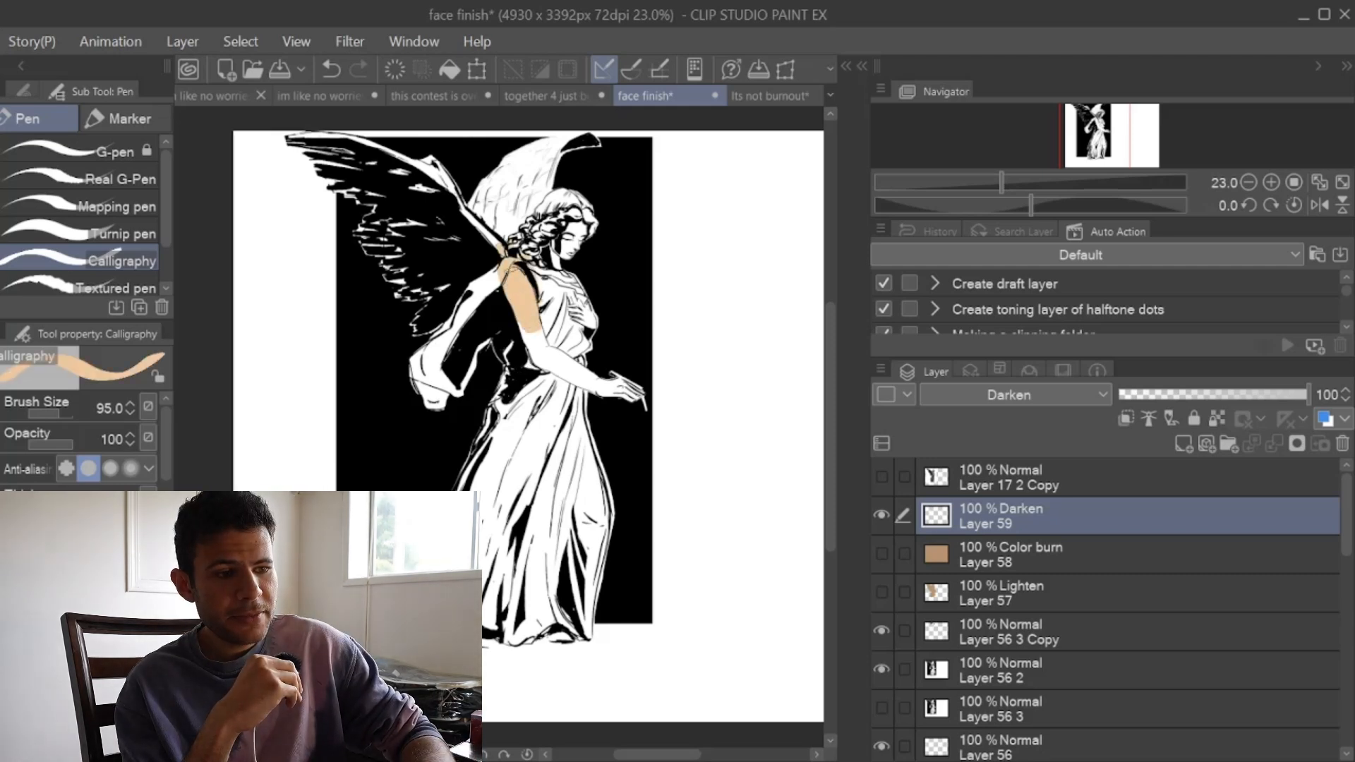
left_click_drag(554, 345, 575, 462)
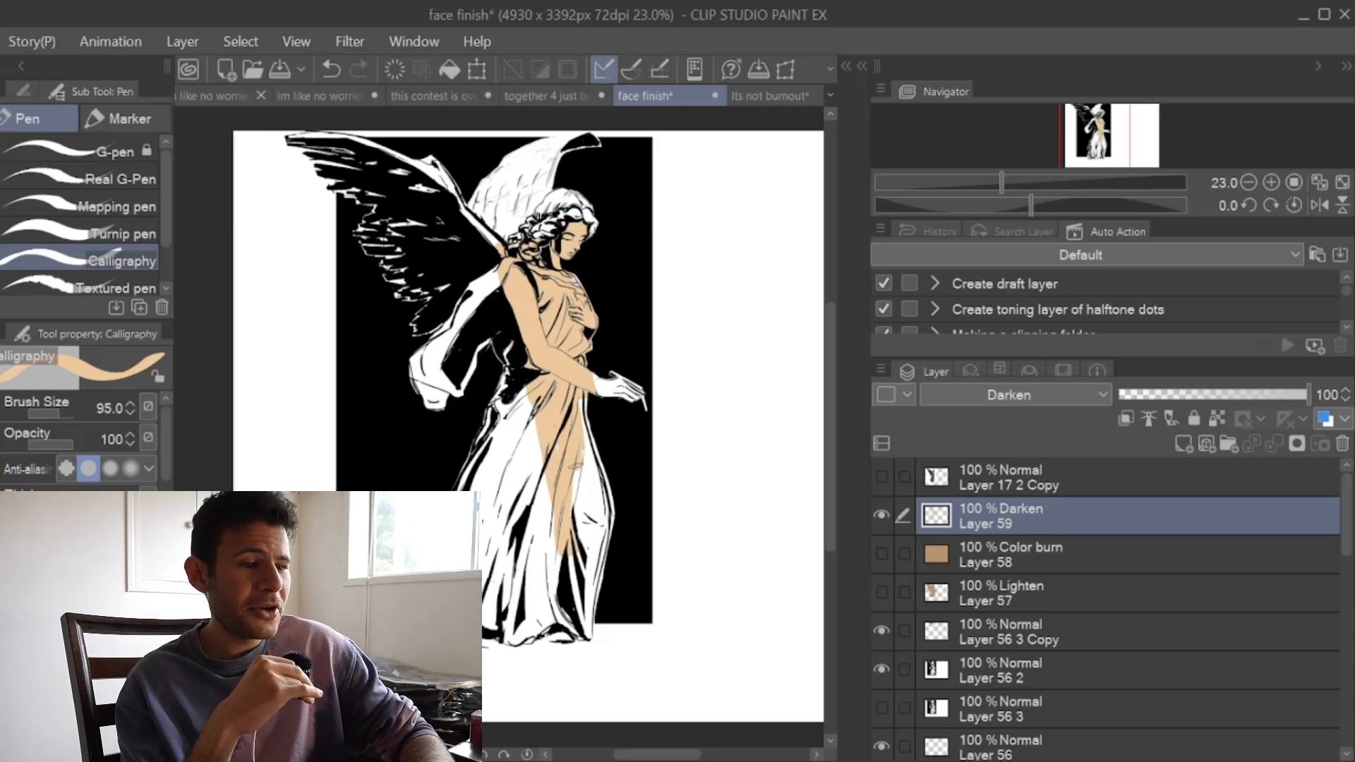
mouse_move(599, 377)
left_mouse_down()
mouse_move(653, 451)
mouse_move(577, 525)
mouse_move(591, 504)
mouse_move(623, 630)
mouse_move(553, 408)
mouse_move(511, 451)
mouse_move(496, 508)
left_mouse_up()
mouse_move(469, 459)
left_mouse_down()
mouse_move(437, 395)
mouse_move(451, 311)
mouse_move(486, 437)
mouse_move(423, 457)
left_mouse_up()
mouse_move(473, 226)
left_mouse_down()
mouse_move(487, 194)
mouse_move(547, 212)
mouse_move(568, 201)
mouse_move(597, 219)
left_mouse_up()
mouse_move(517, 231)
left_mouse_down()
mouse_move(494, 162)
mouse_move(472, 204)
mouse_move(516, 155)
mouse_move(558, 141)
left_mouse_up()
left_click_drag(523, 399, 494, 565)
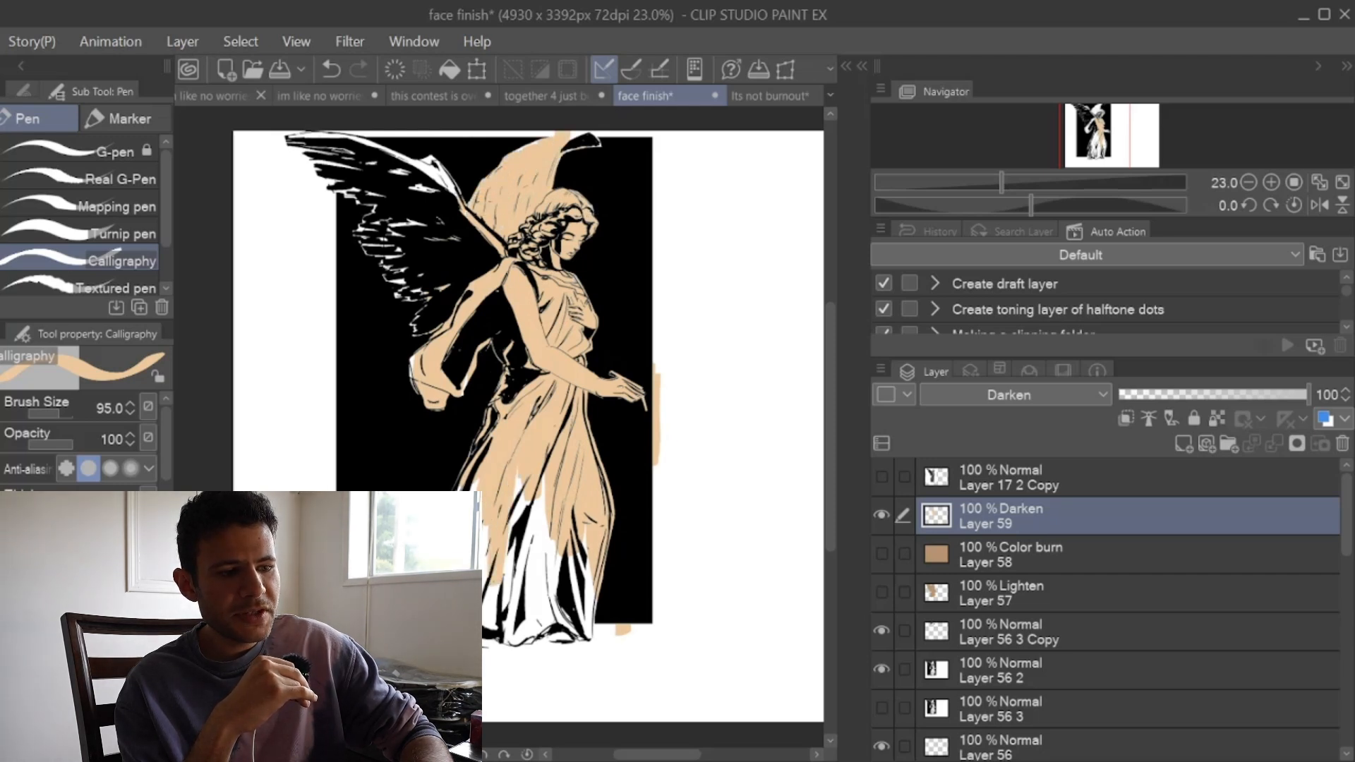
left_click_drag(522, 484, 511, 596)
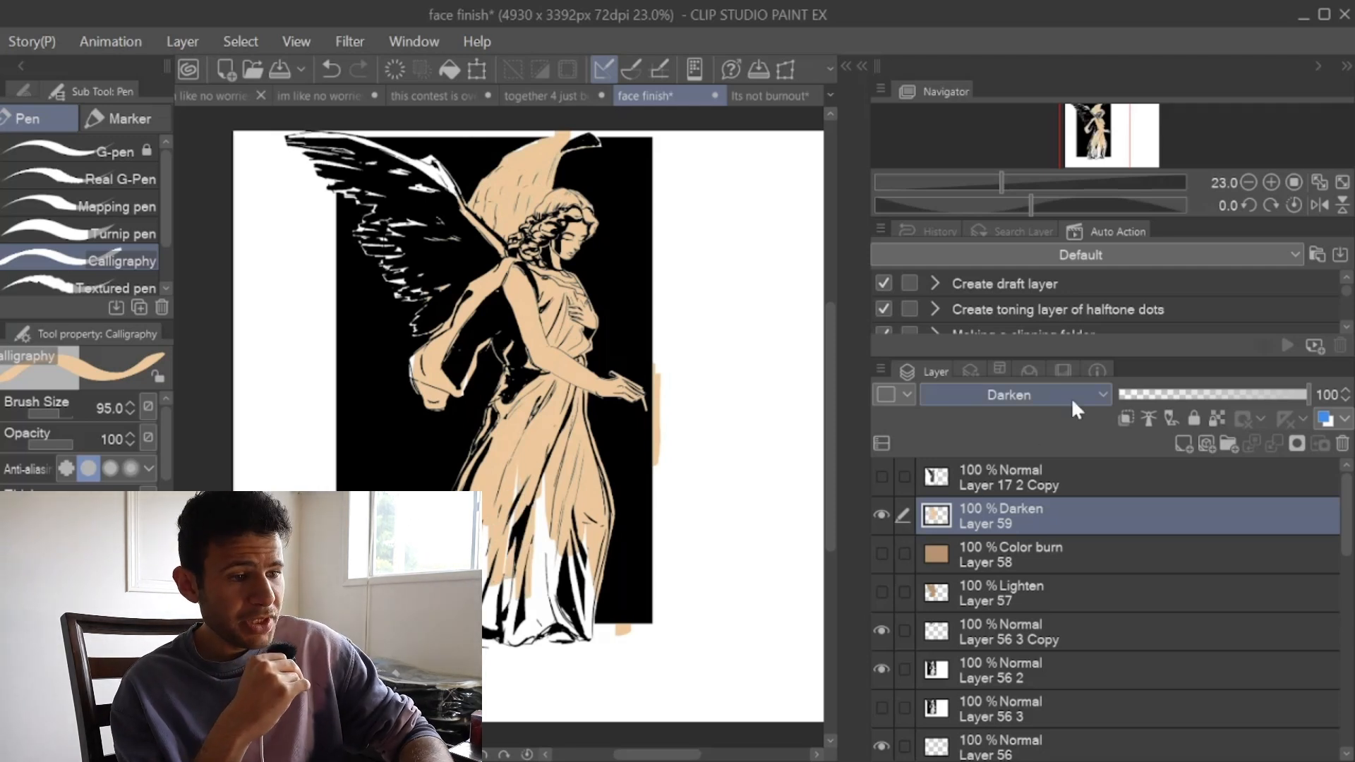
Step: Compare the Multiply and Darken blending modes on Layer 59, and set the layer to Lighten
left_click(1060, 86)
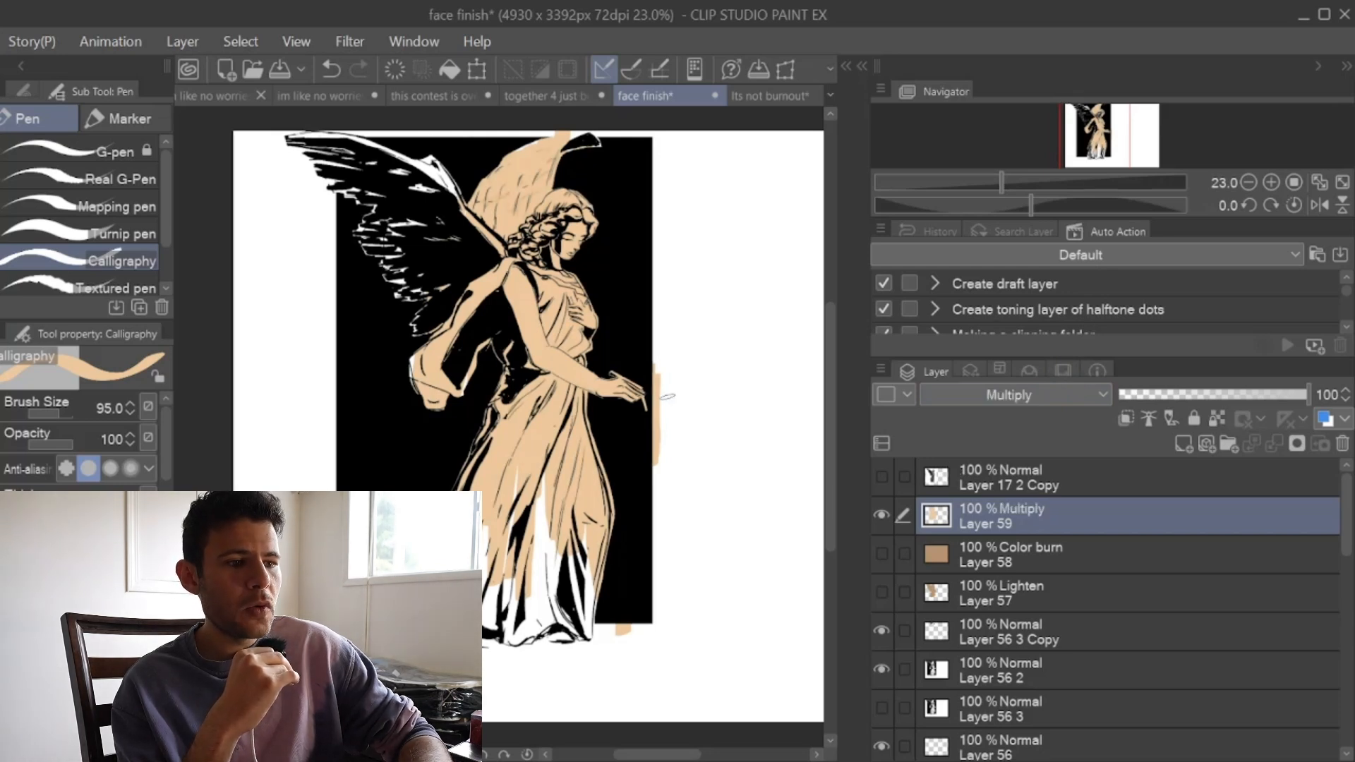
left_click(992, 397)
left_click(1000, 334)
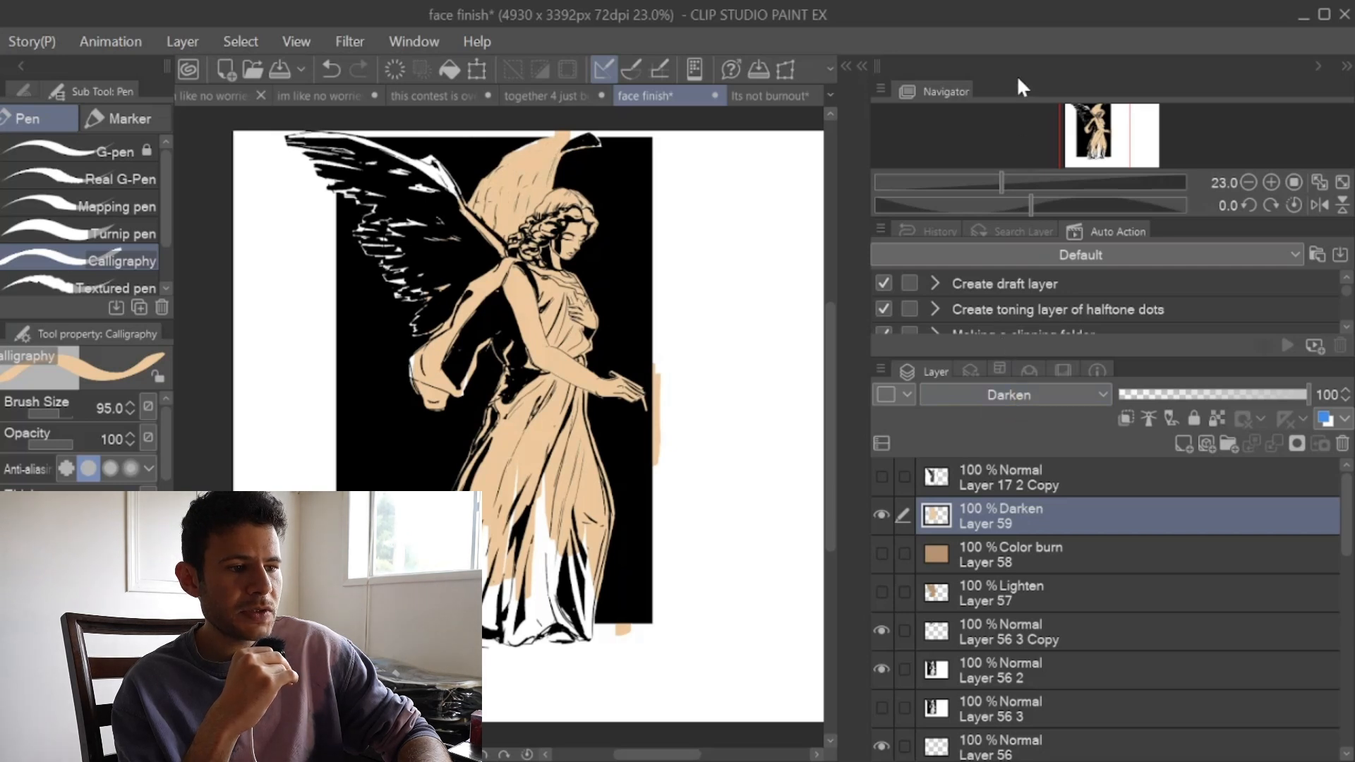
key("ctrl+z")
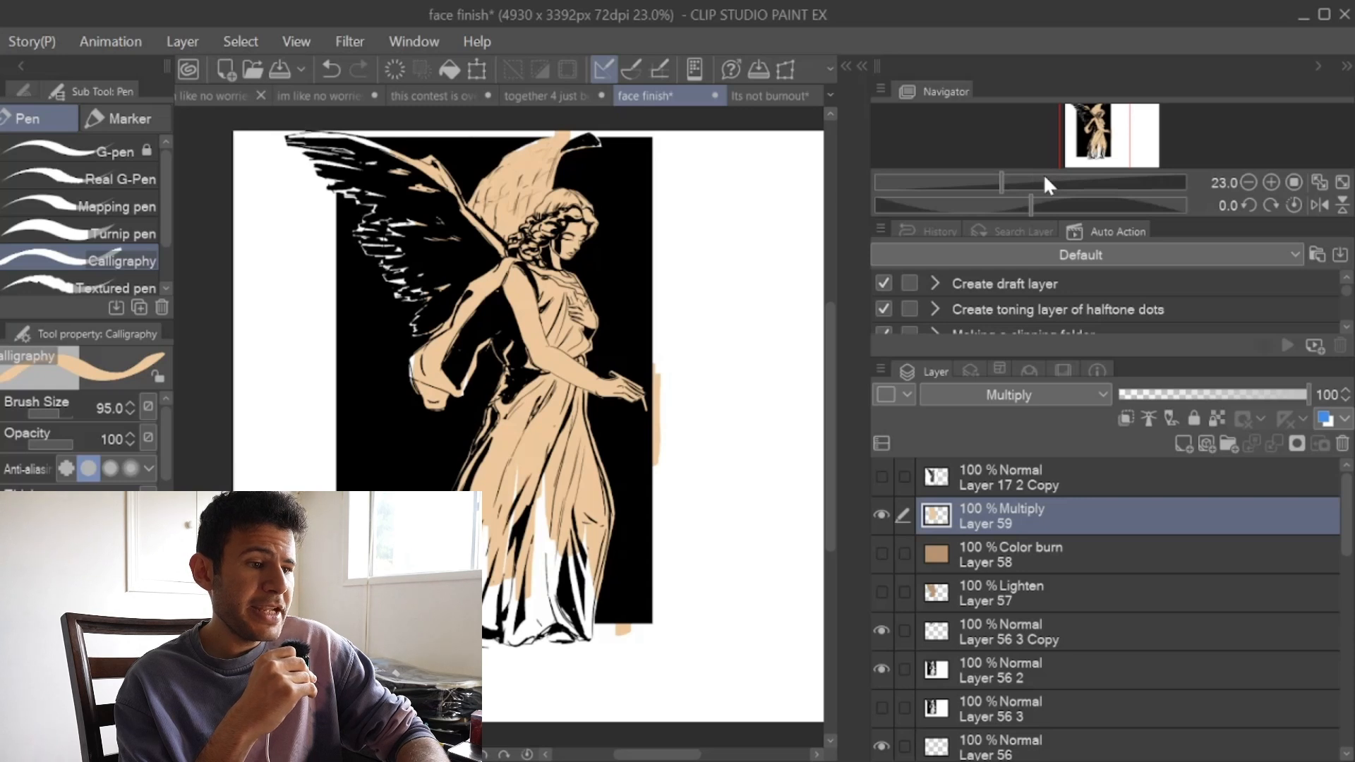
left_click(1044, 176)
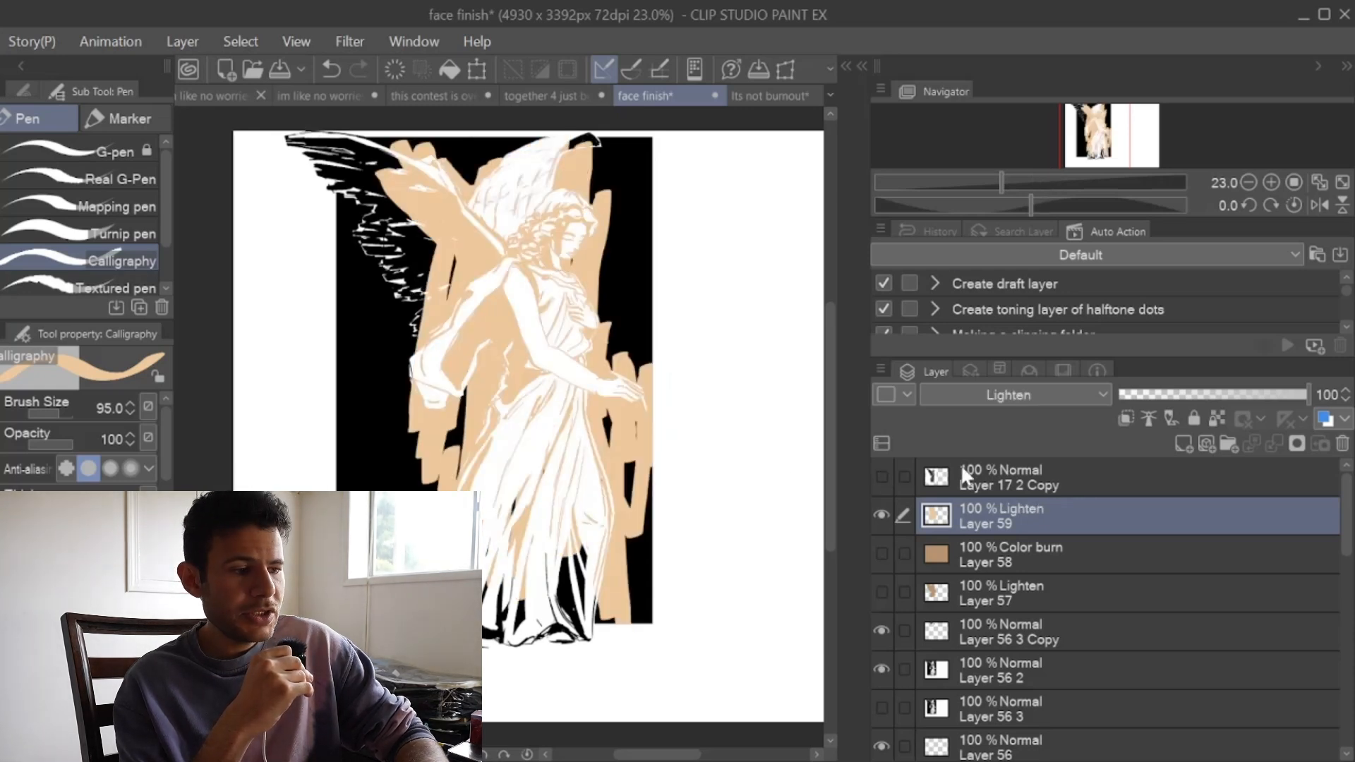
Step: Hide Layer 59, fill a new layer above it with light peach, and blend it as Lighten at 85% opacity
left_click(1182, 443)
left_click(880, 555)
key("g")
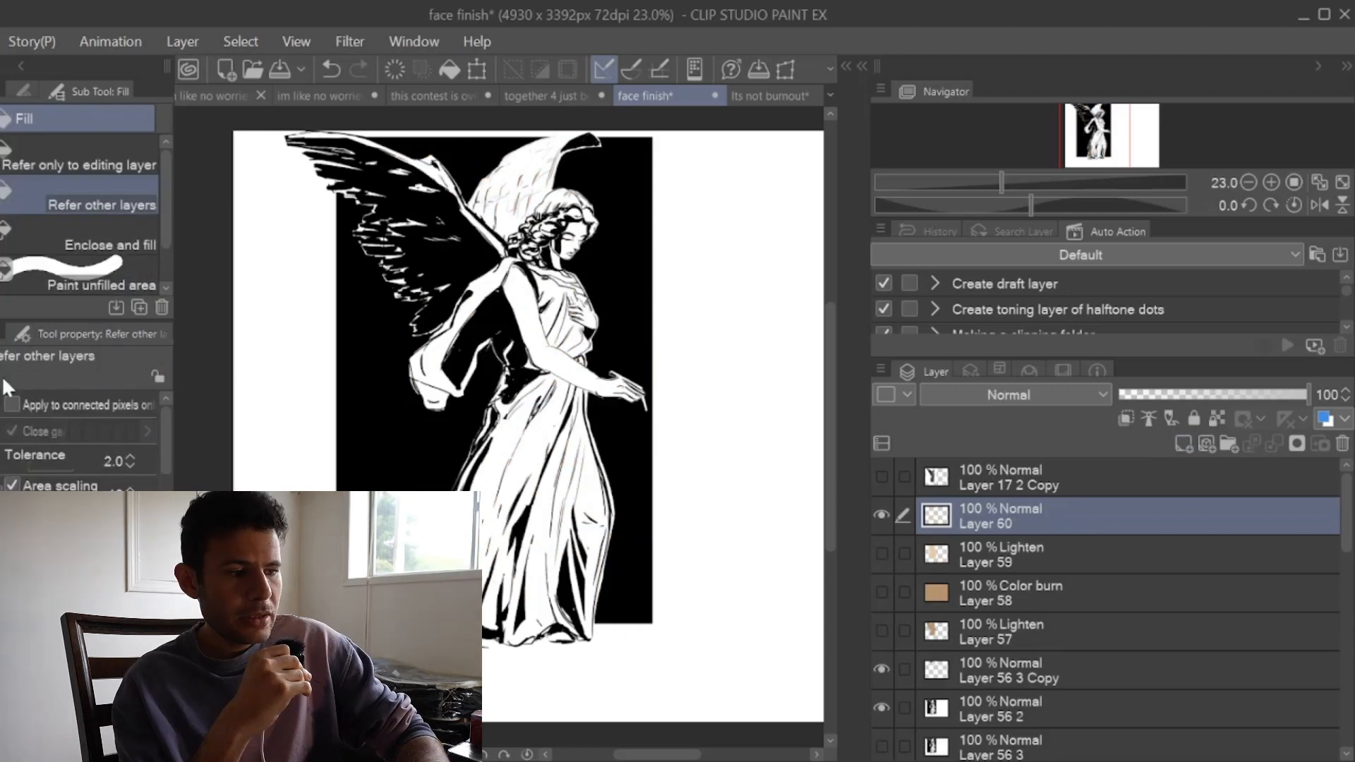
left_click(681, 382)
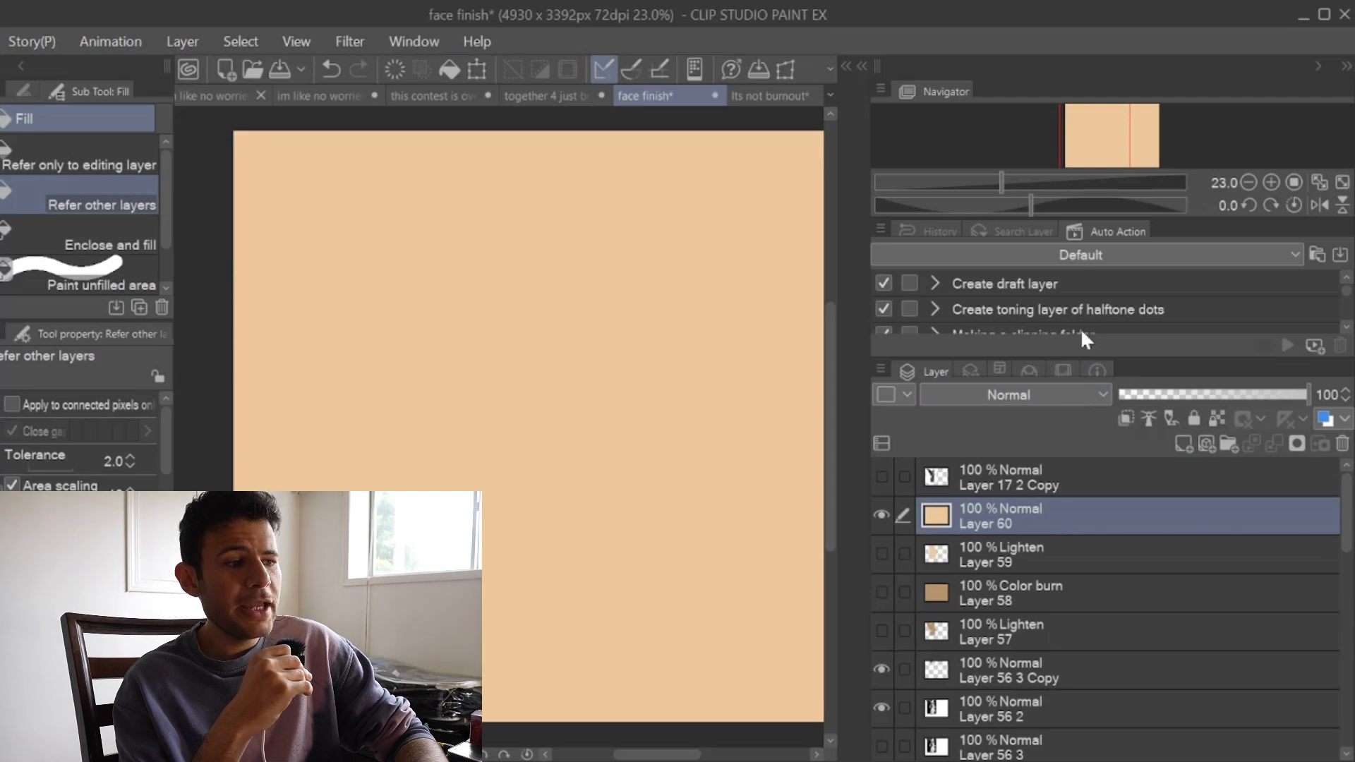
left_click(1069, 172)
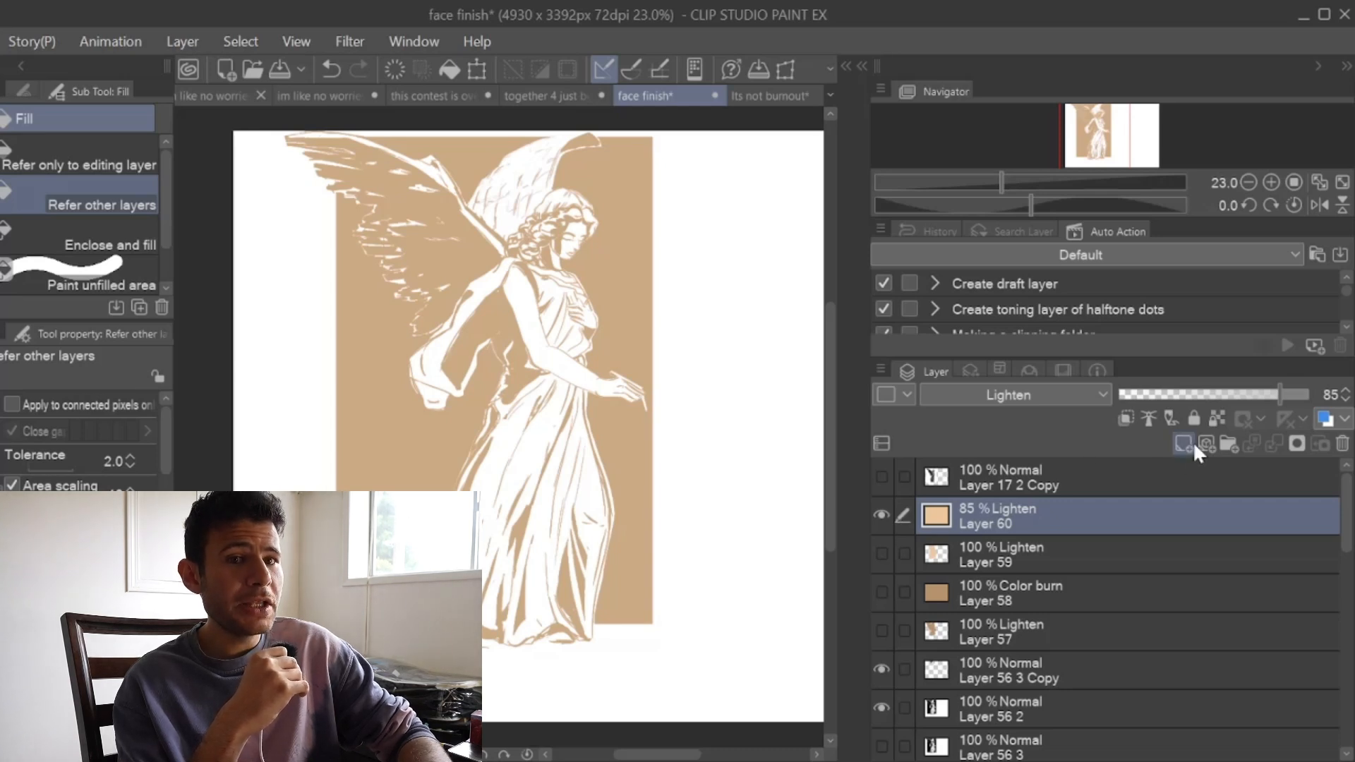
Step: Hide Layer 60, fill a new layer with pure red, and set that layer's blending mode to Lighten
left_click(882, 516)
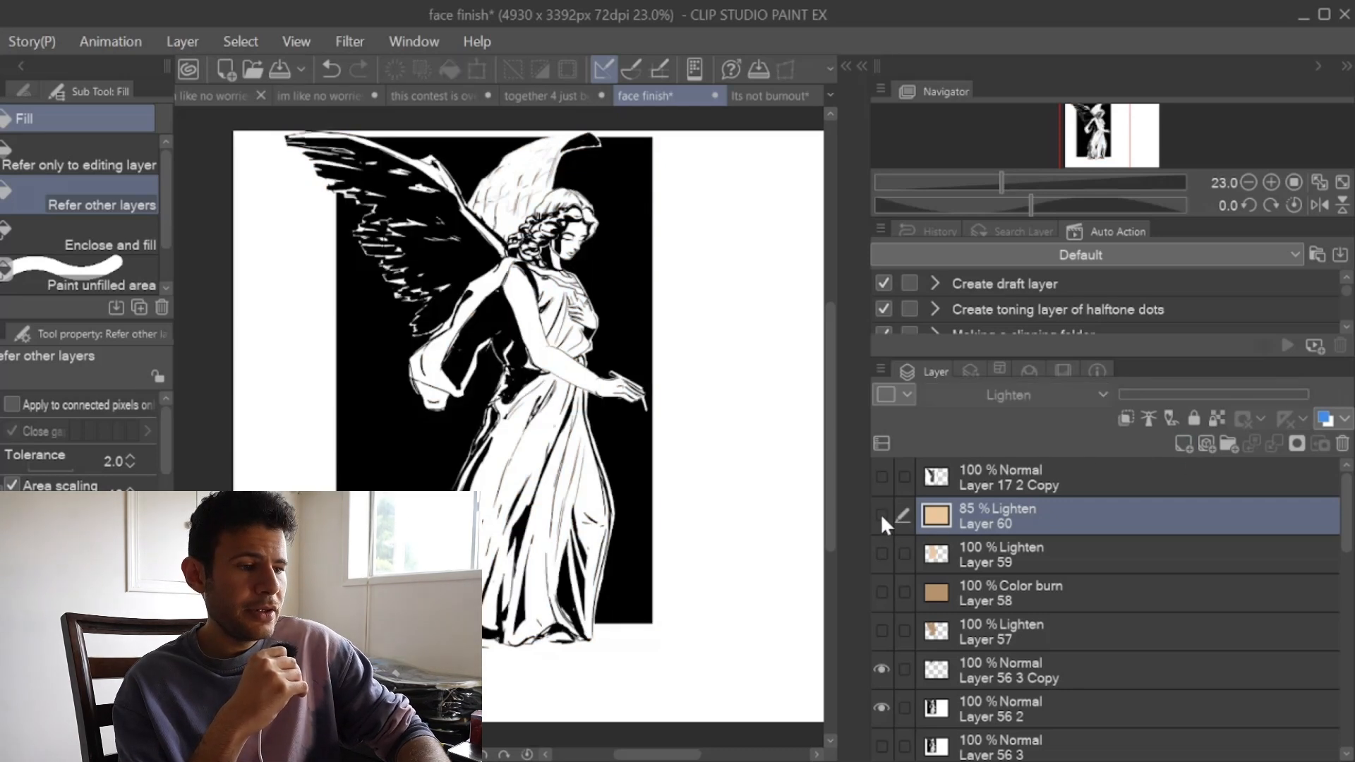
left_click(1182, 444)
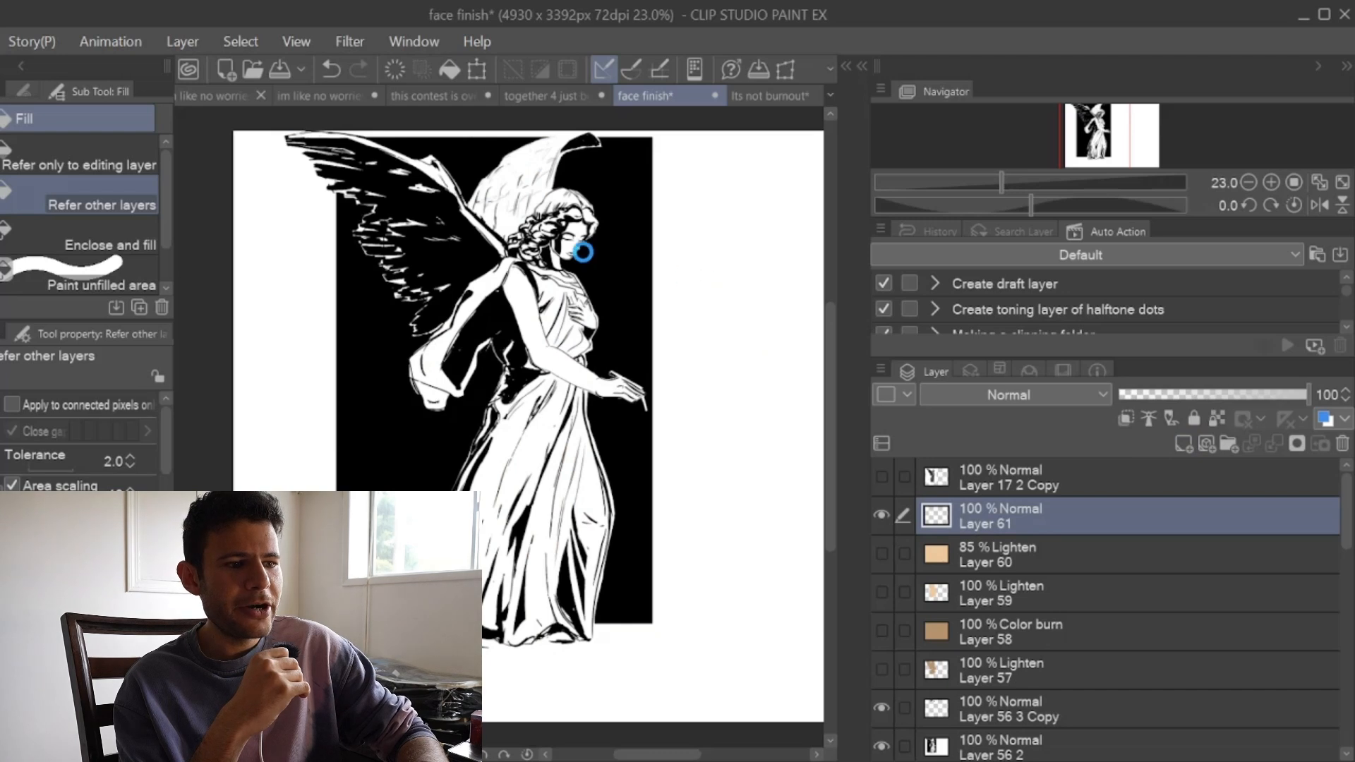
left_click(605, 198)
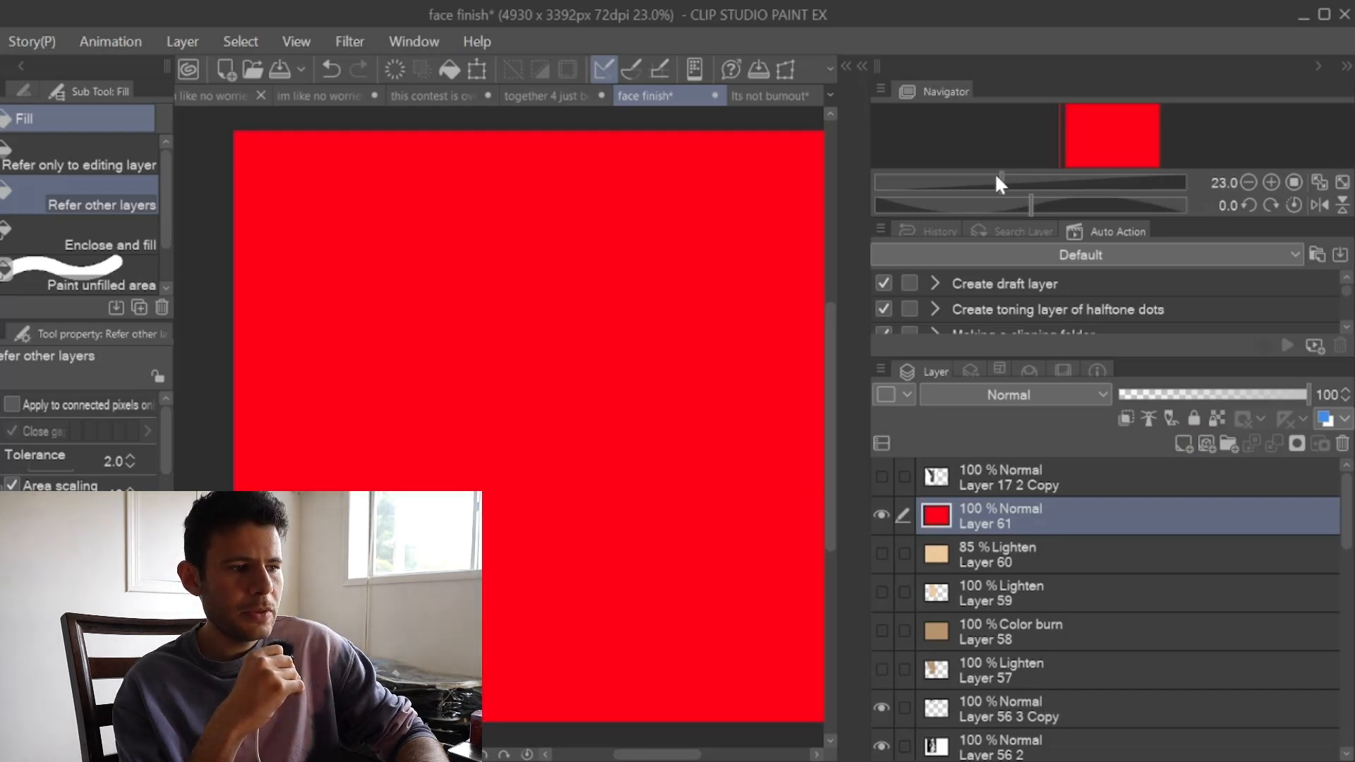
left_click(996, 177)
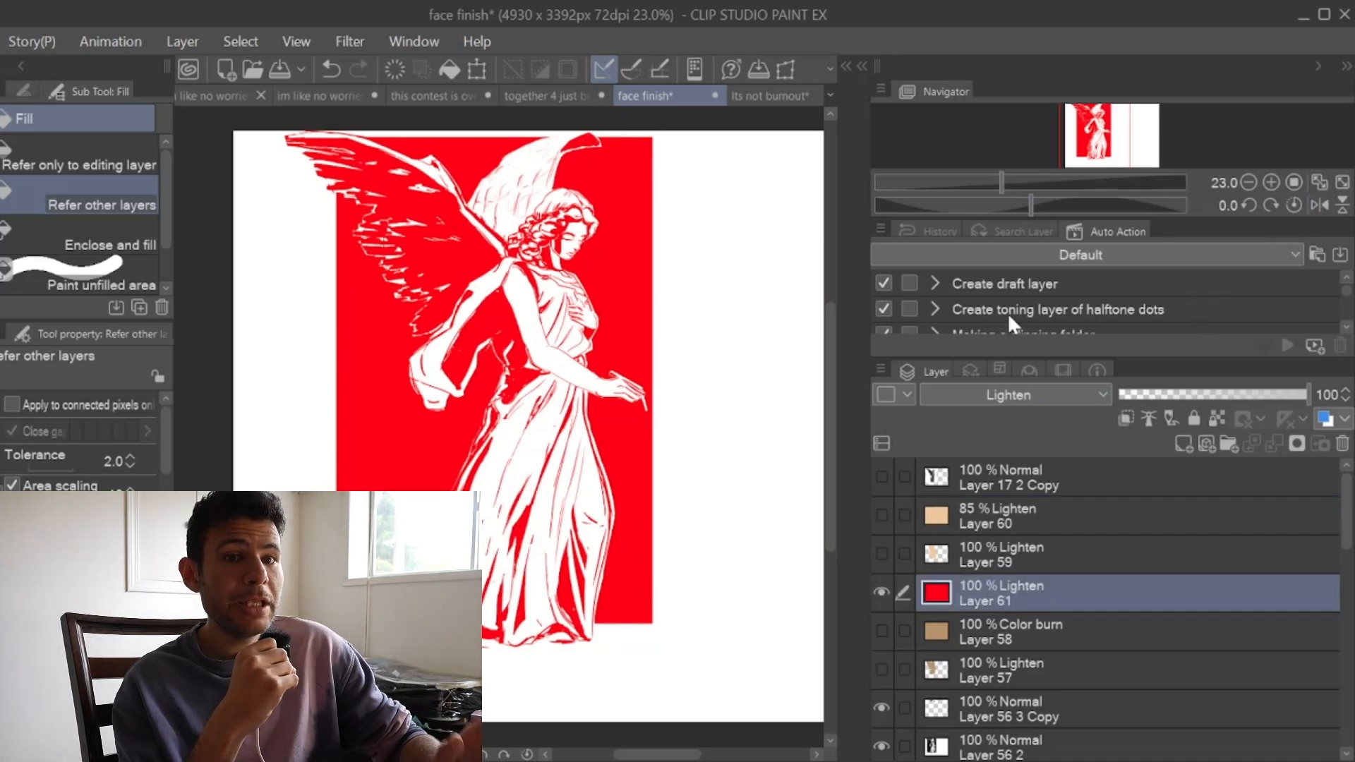
Step: Set the red fill layer's blending mode to Overlay and check the angel in a horizontally flipped view
left_click(1052, 319)
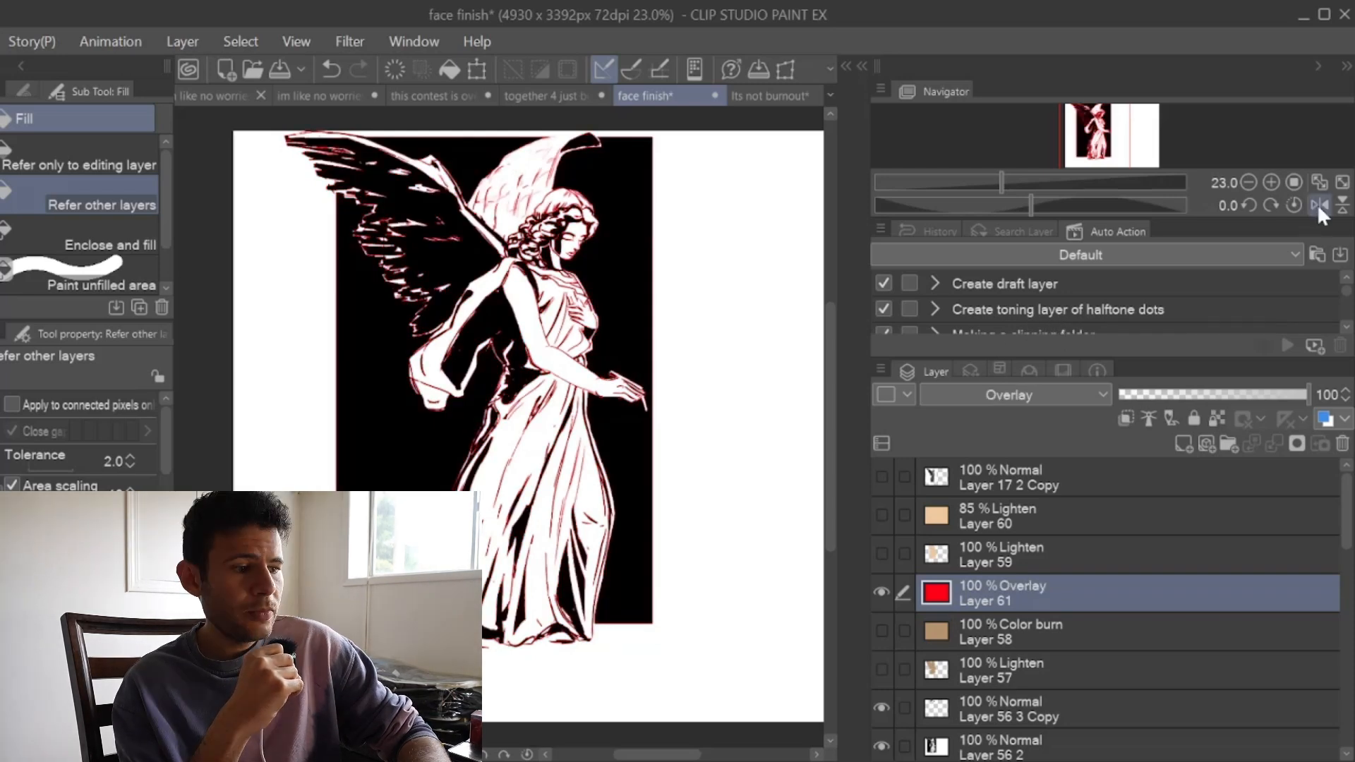
left_click(1317, 206)
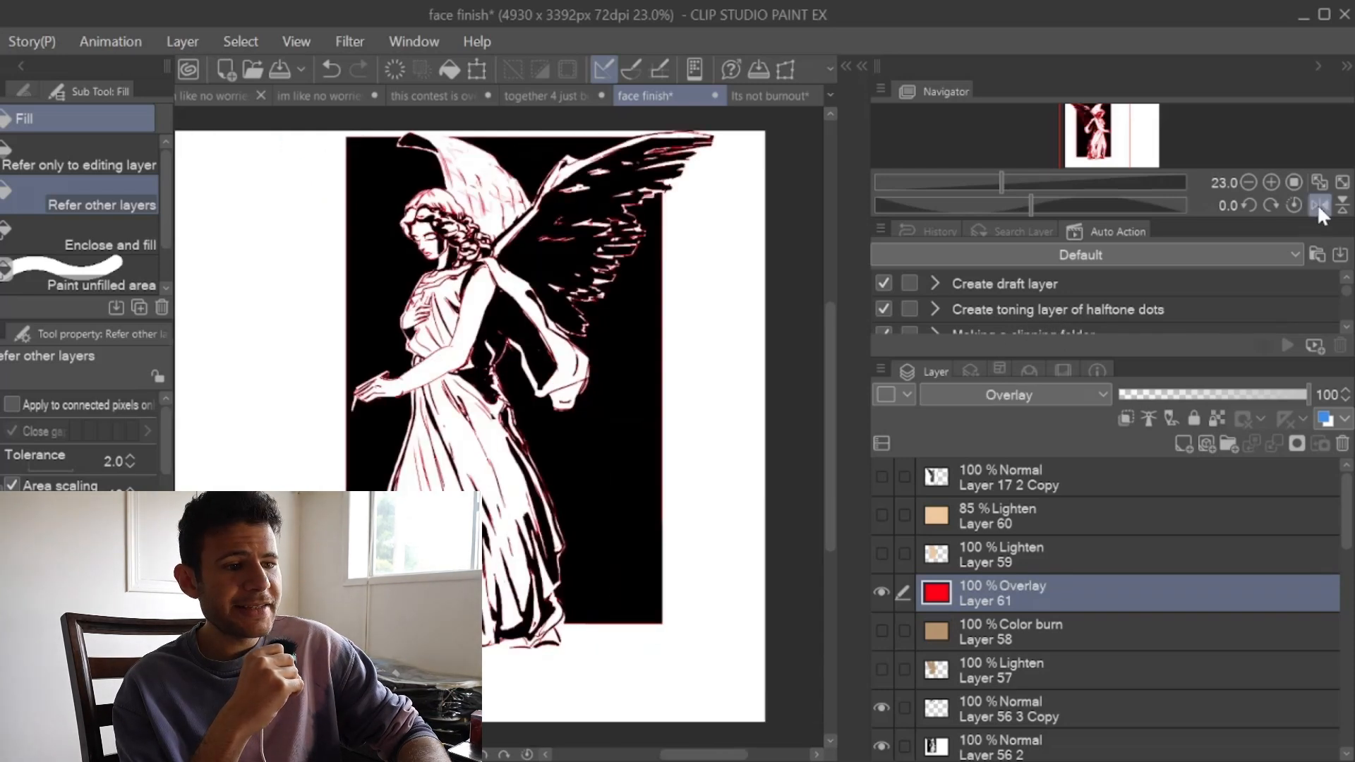
left_click(1317, 204)
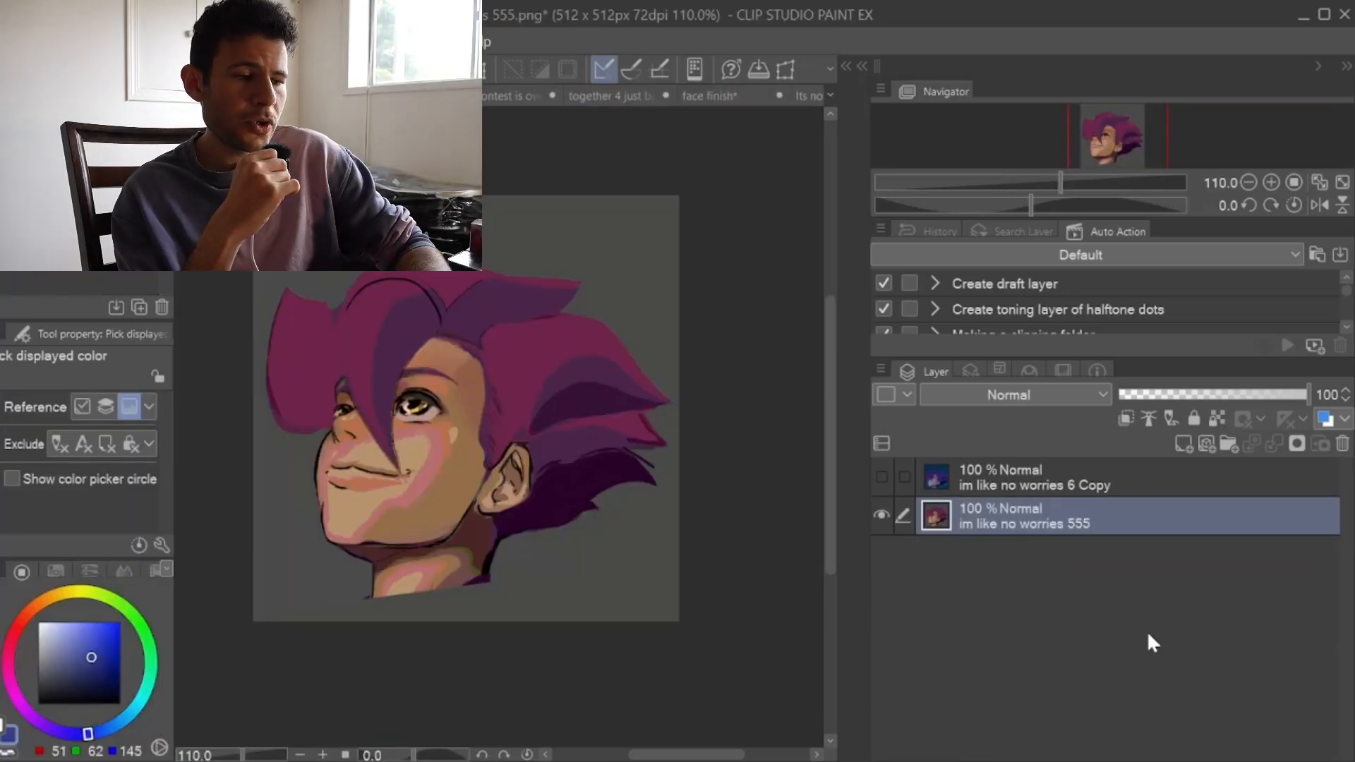
Step: Compare the warm-toned portrait with the finished night version by showing and hiding the "im like no worries 6 Copy" layer
left_click(882, 477)
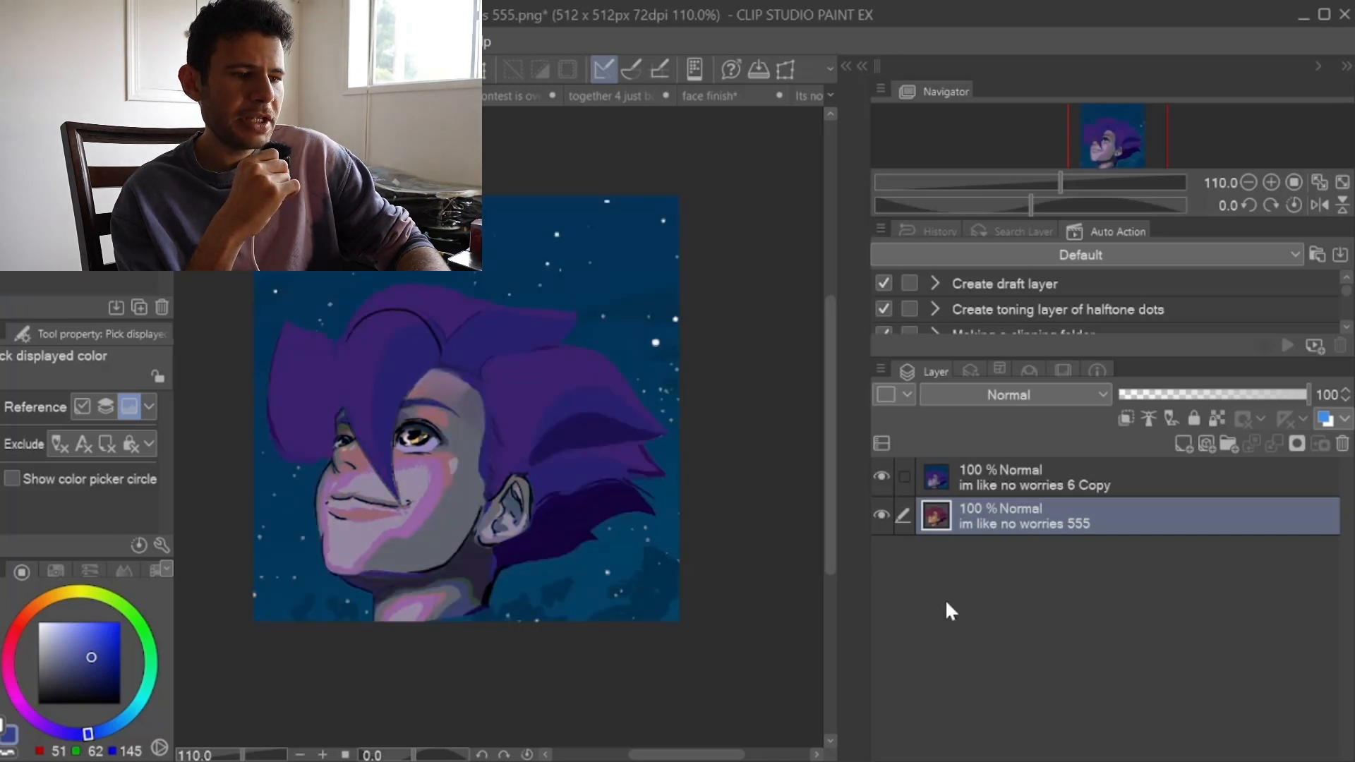
left_click(882, 477)
Step: Add a new layer above "im like no worries 555" and fill it with blue, RGB 51, 62, 145
key("ctrl+shift+n")
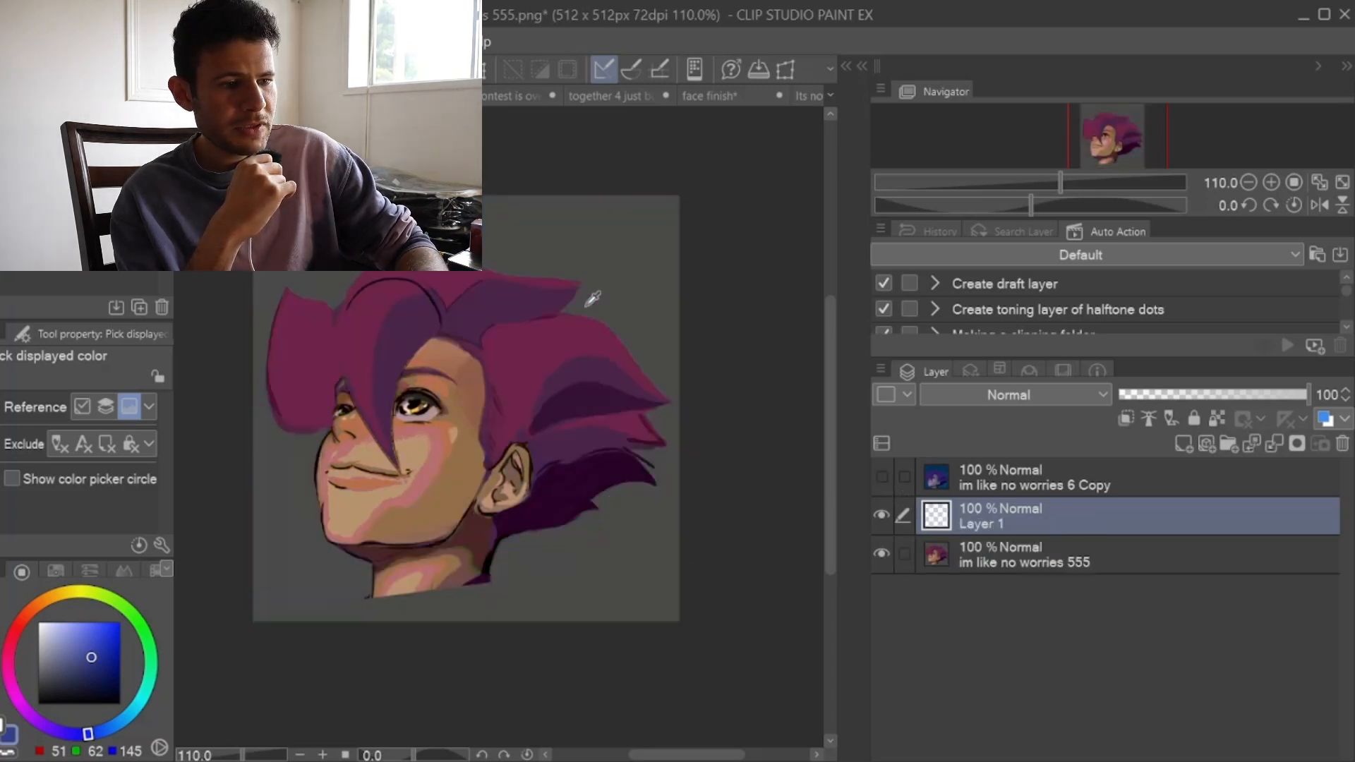
key("g")
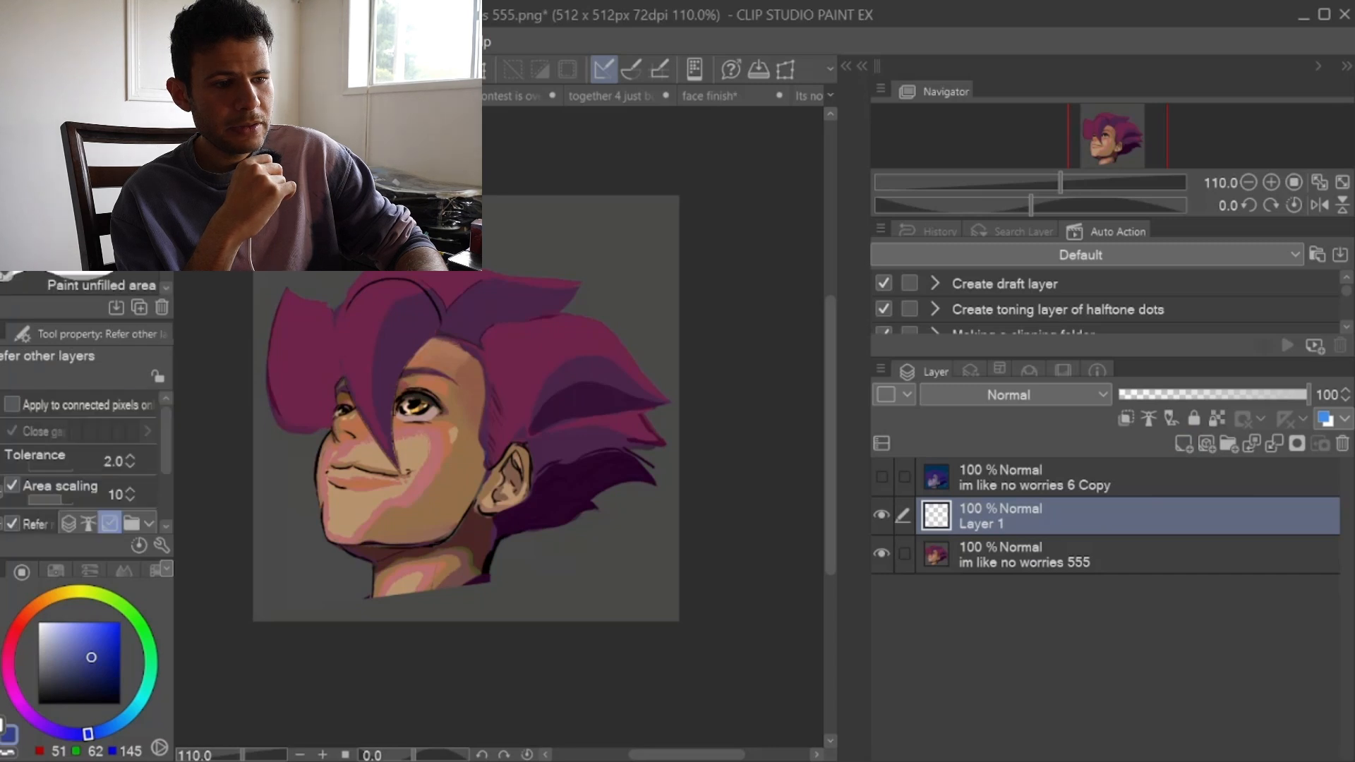
left_click(555, 241)
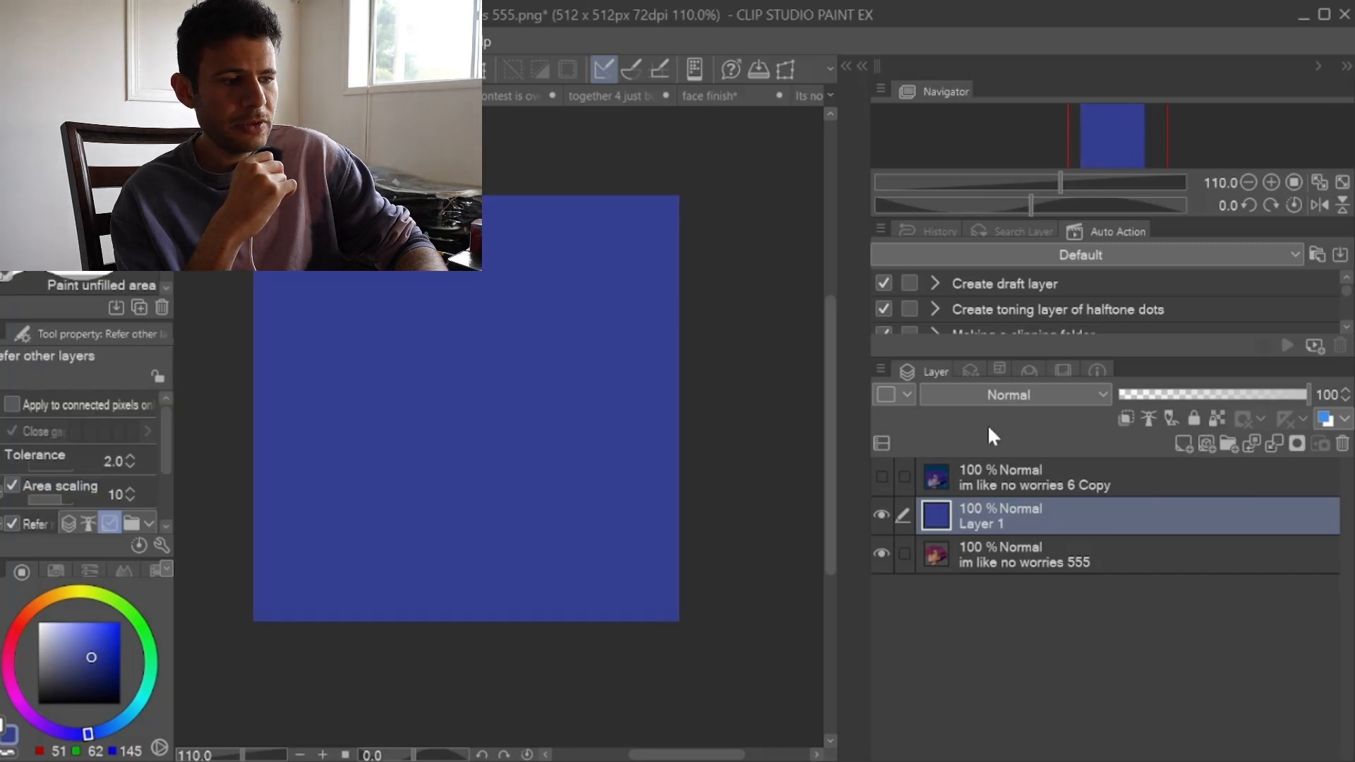
Step: Set the blue Layer 1 to Overlay at 61% opacity and check the portrait in a horizontally flipped view
left_click(1018, 311)
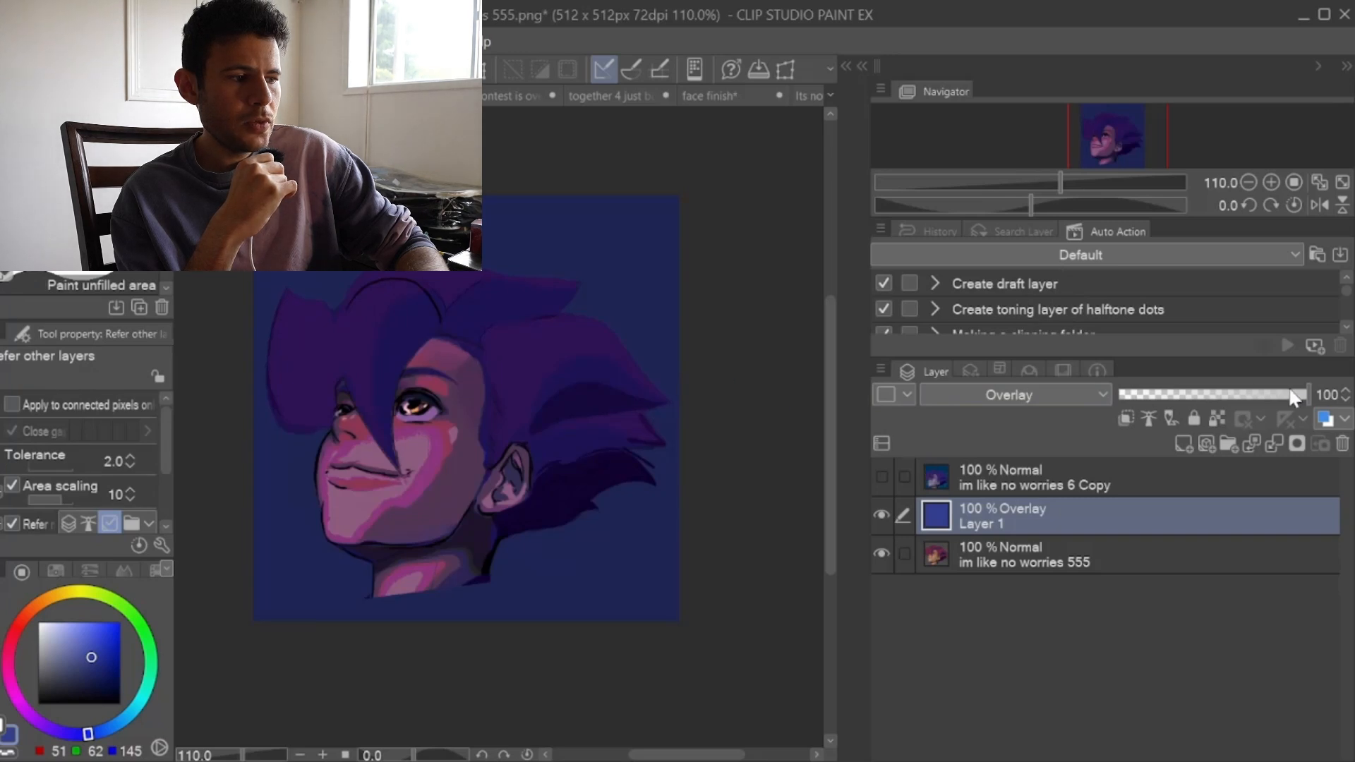
left_click_drag(1298, 395, 1234, 391)
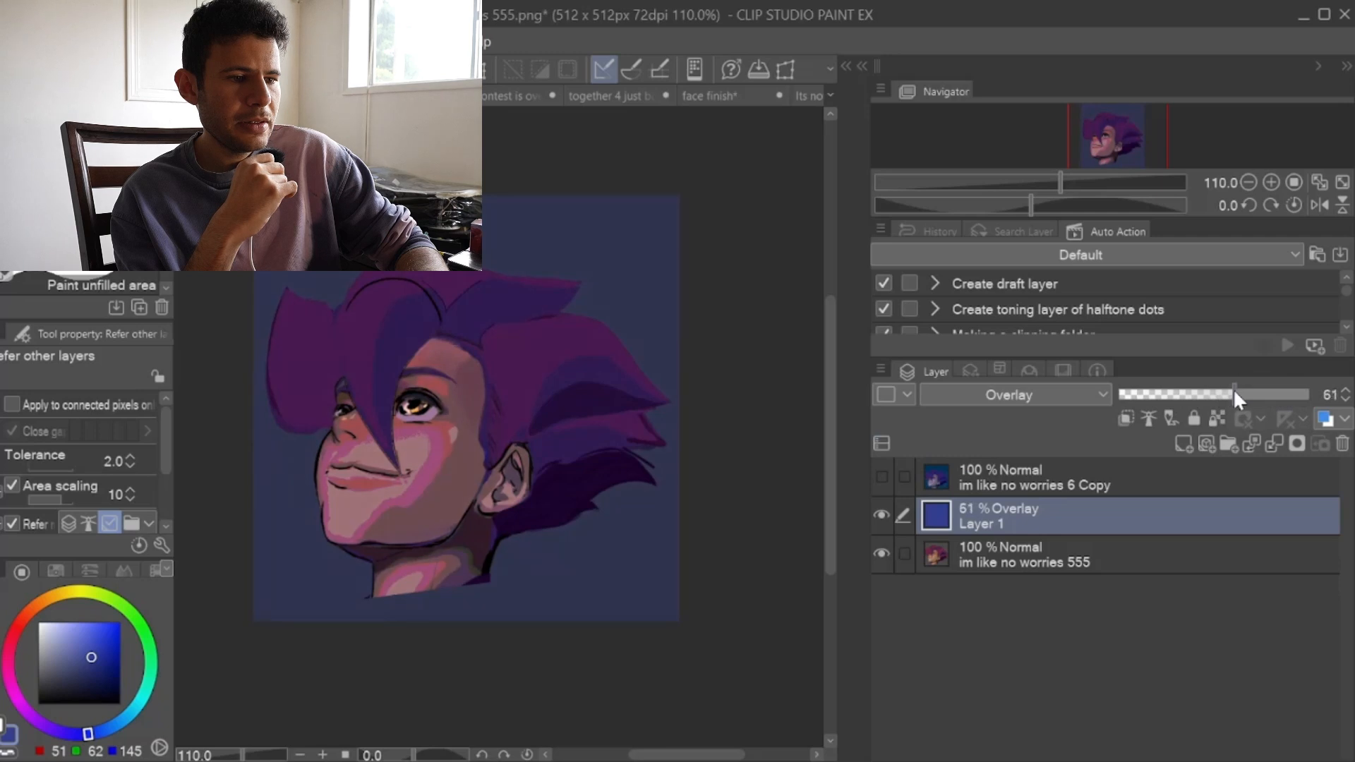
left_click(1317, 206)
left_click(1317, 206)
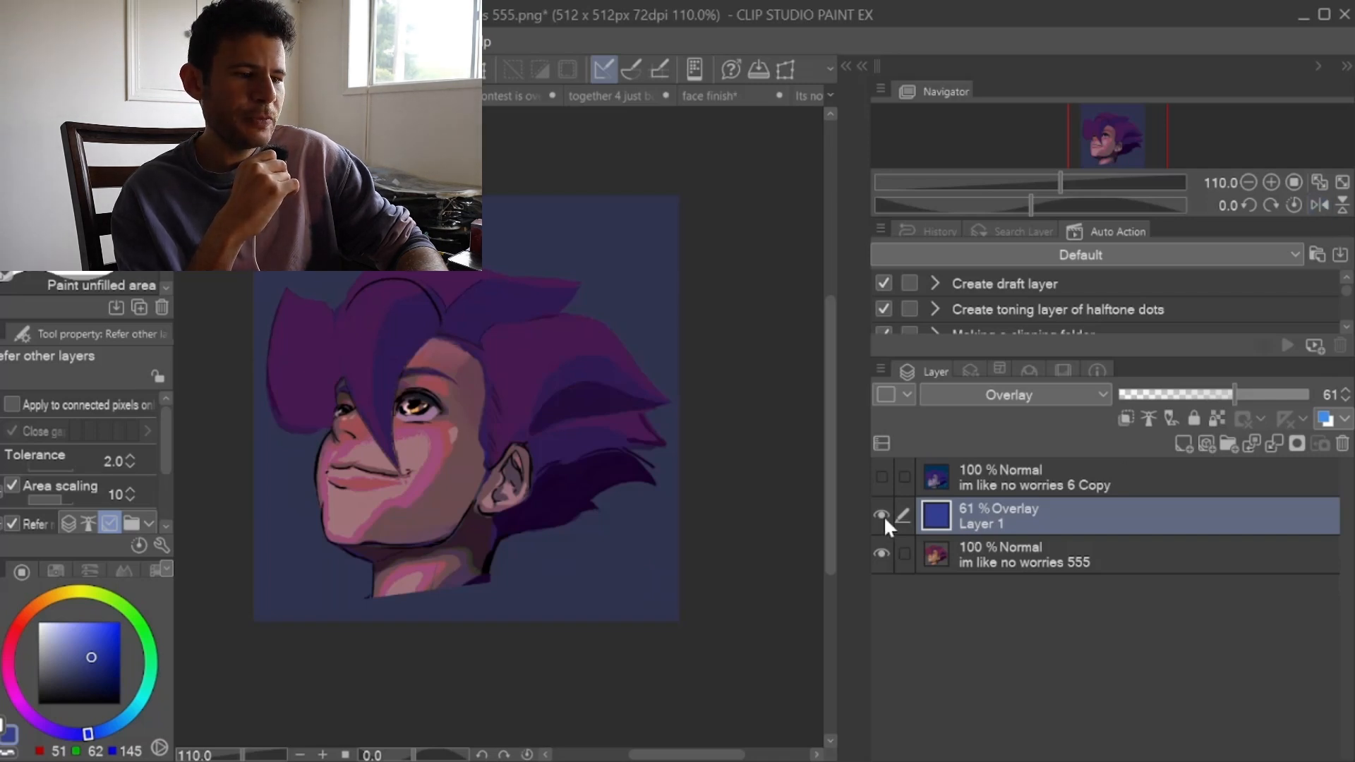
left_click(946, 538)
left_click(947, 510)
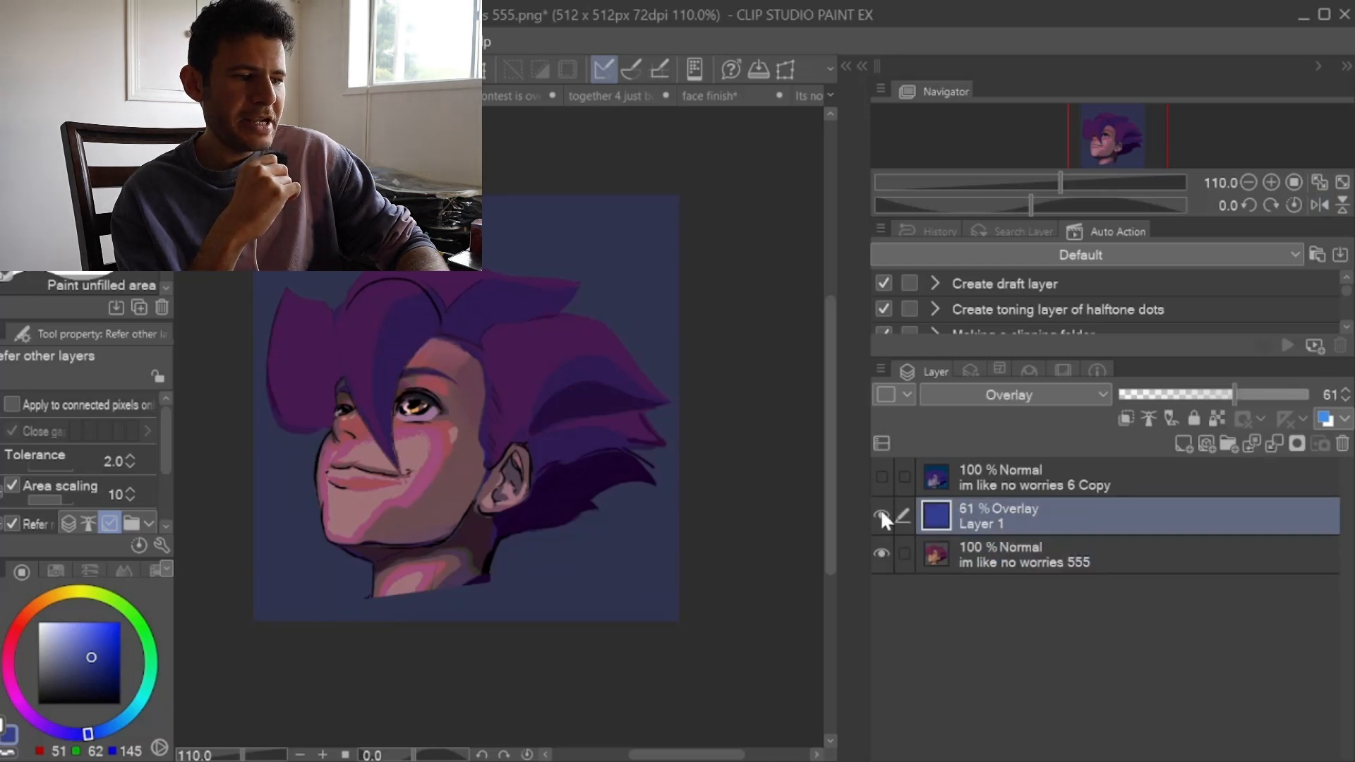
Step: Fill another new layer above Layer 1 with the same blue and set its opacity to 20%
left_click(1180, 447)
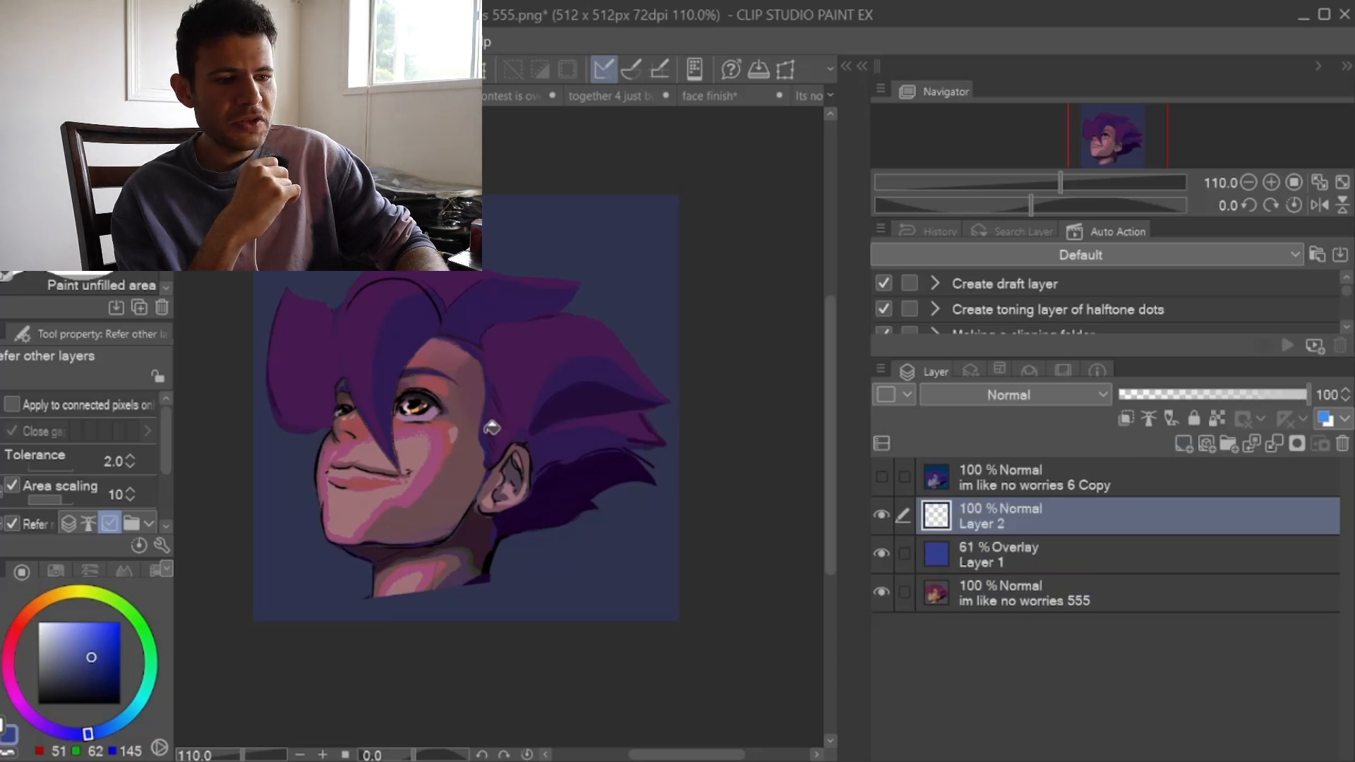
left_click(569, 238)
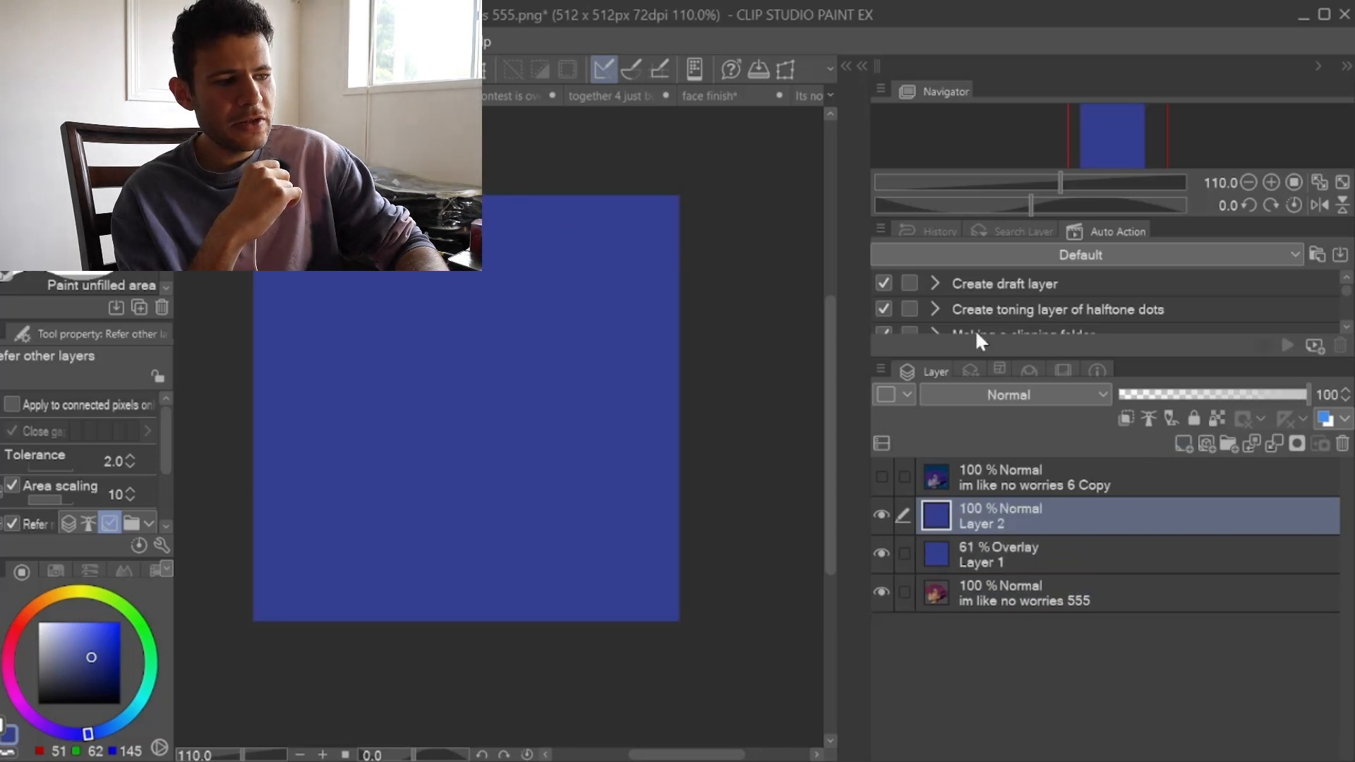
left_click_drag(1293, 395, 1156, 394)
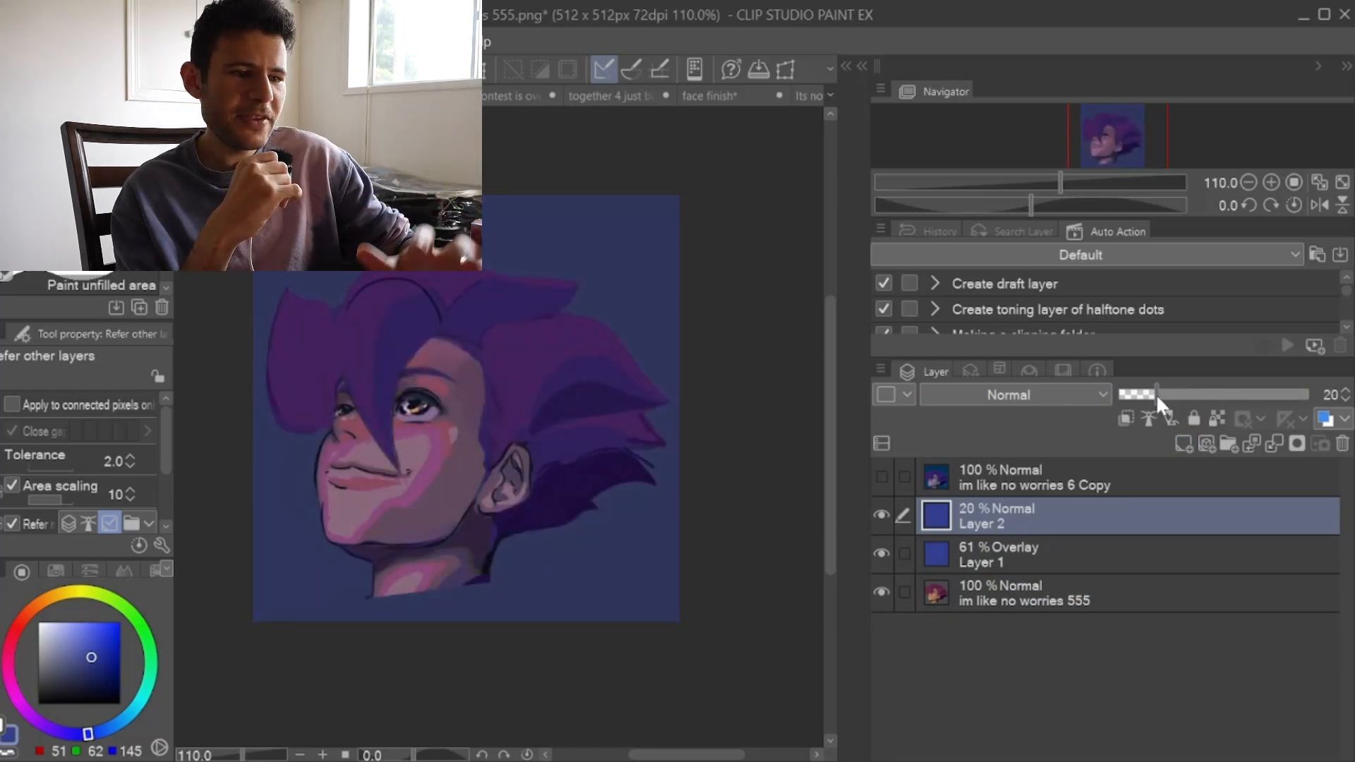
Step: Compare the tinted portrait in flipped view with "im like no worries 6 Copy", and check it with Layers 1 and 2 hidden
left_click(1319, 204)
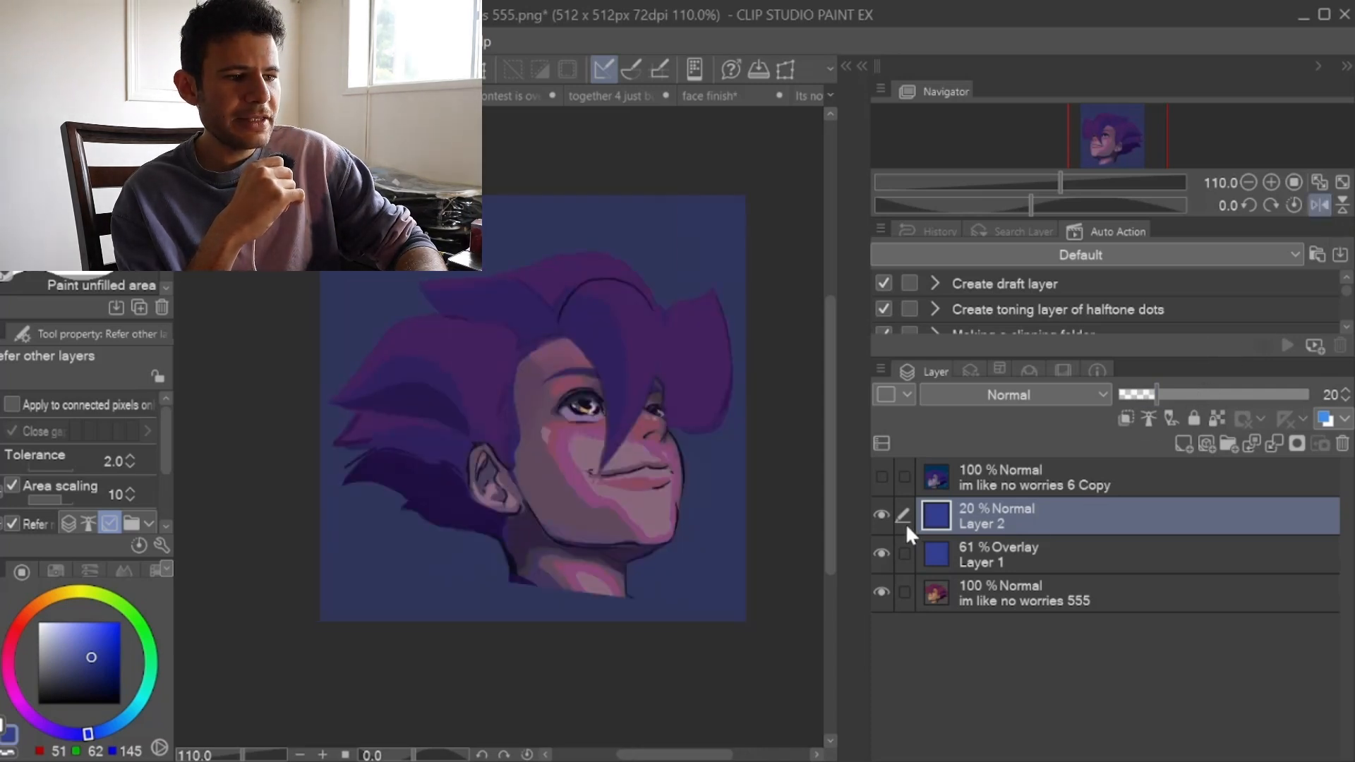
left_click(882, 477)
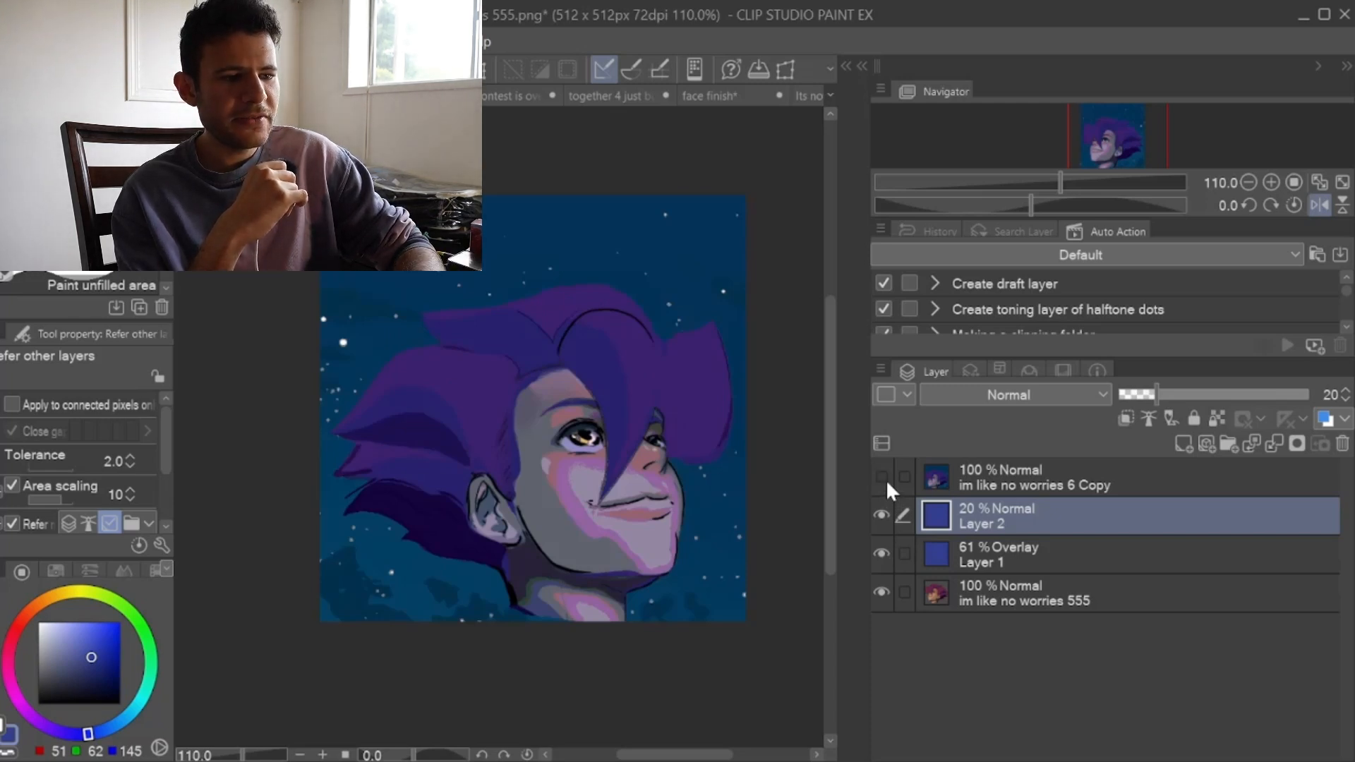
left_click(886, 479)
left_click(1324, 201)
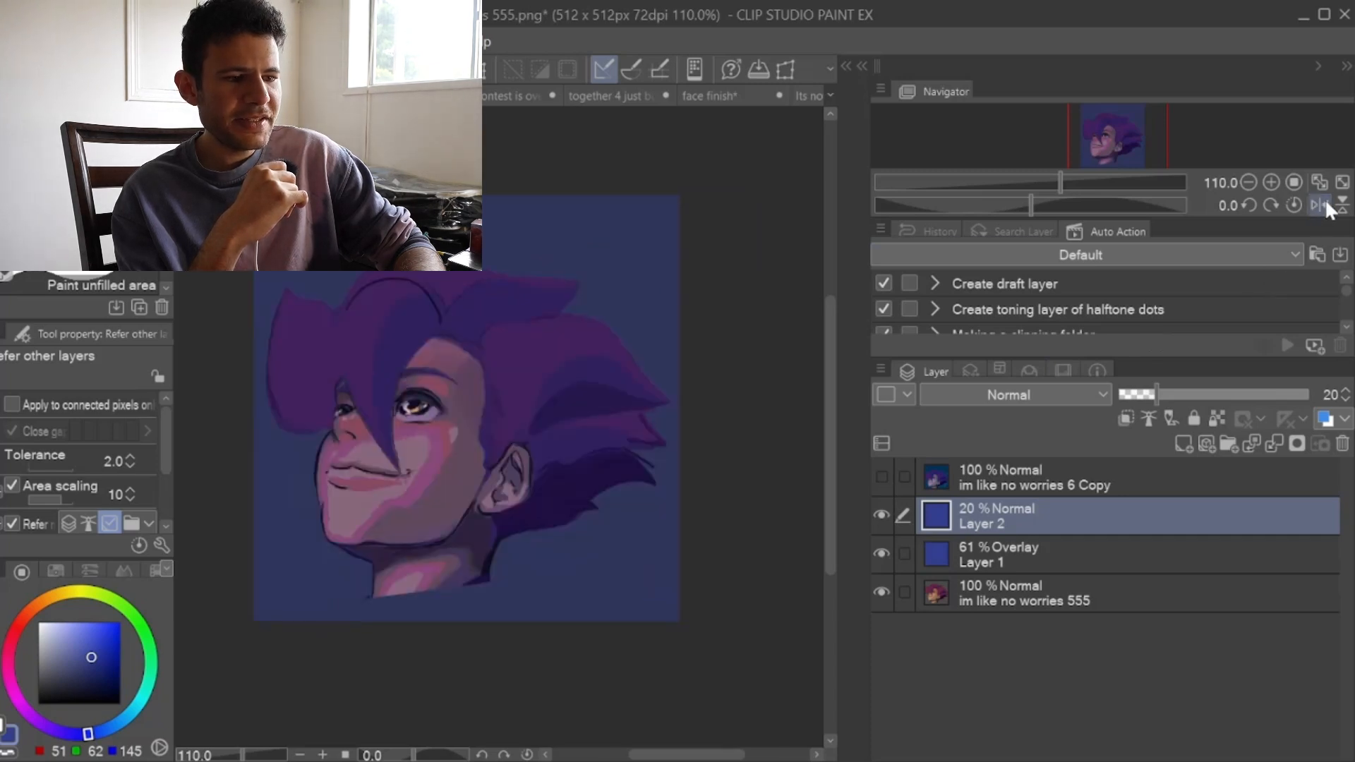
mouse_move(881, 515)
left_mouse_down()
mouse_move(882, 551)
mouse_move(883, 497)
mouse_move(884, 528)
left_mouse_up()
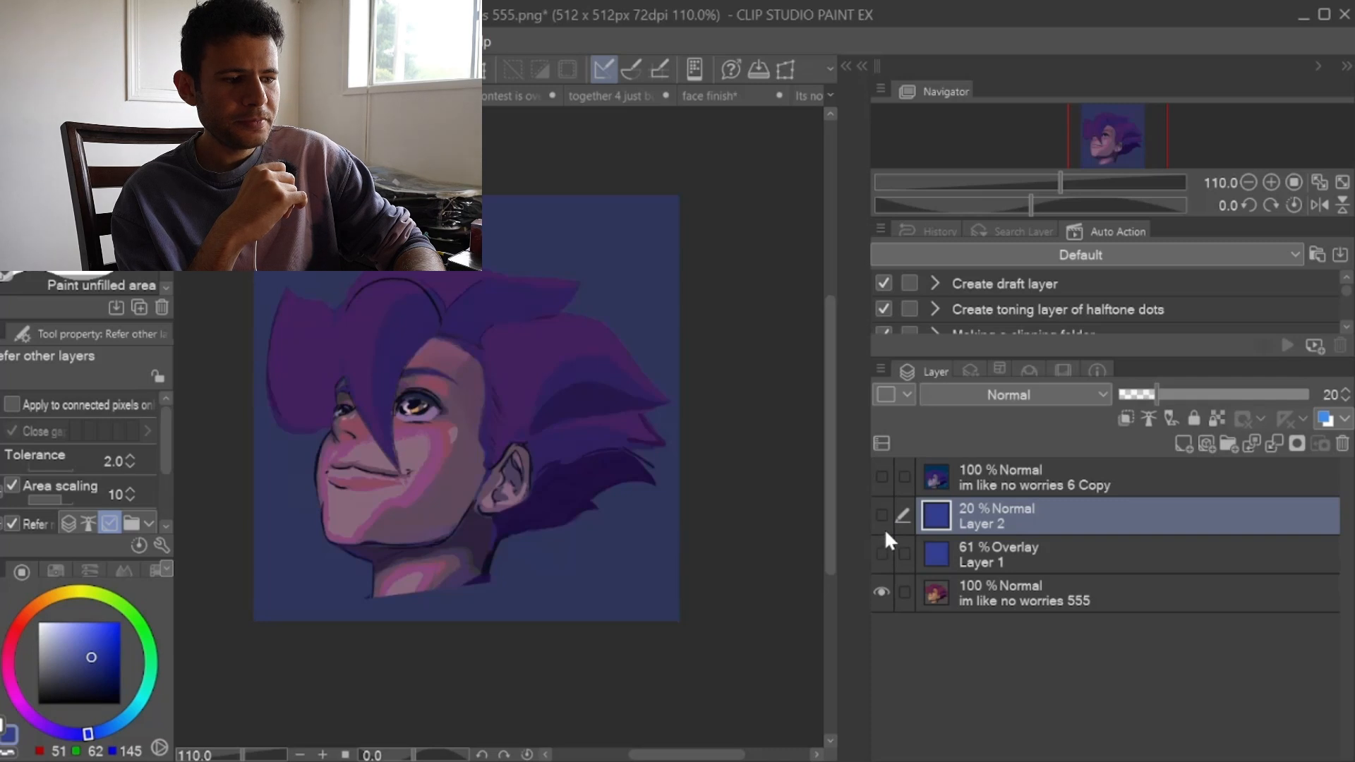